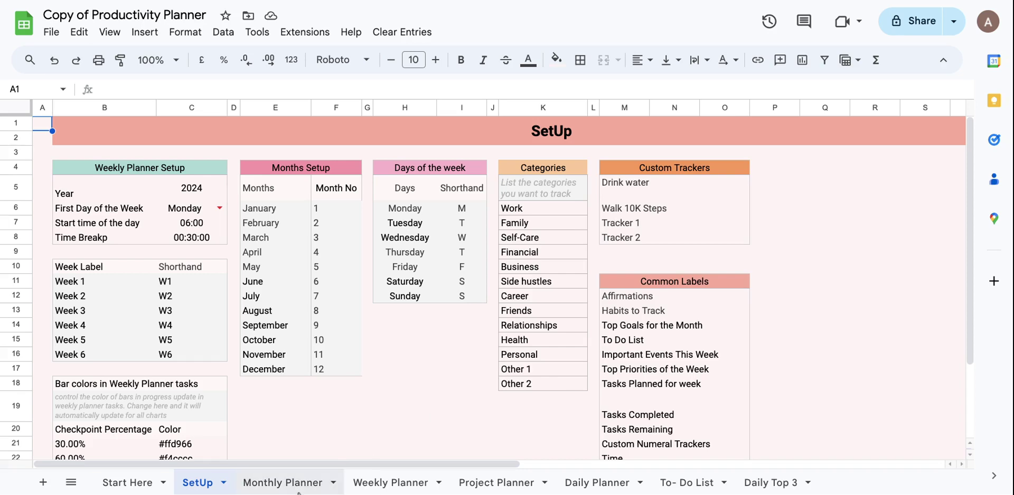
Examine the SetUp sheet's year, first day of the week, start time and time gap settings, comparing them with the Weekly Planner schedule
left_click_drag(967, 196, 965, 162)
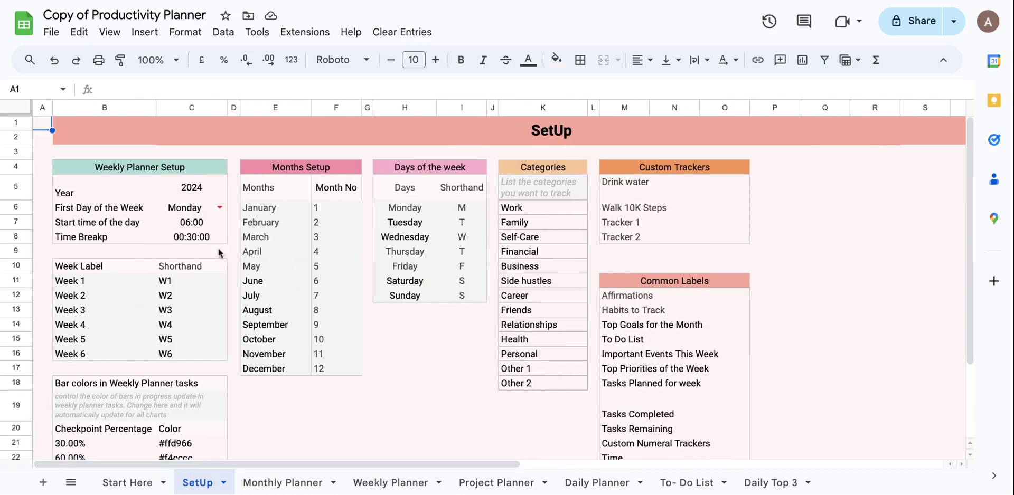
left_click(208, 206)
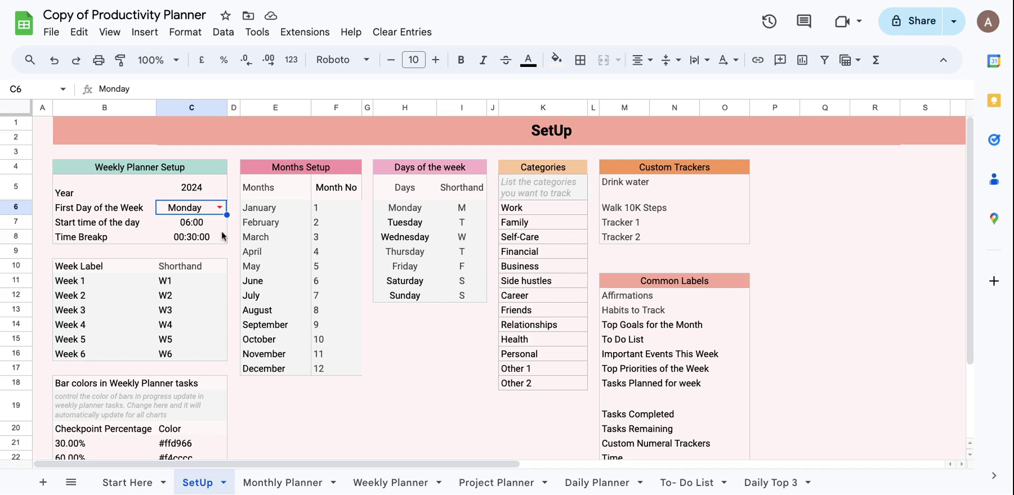
left_click(189, 191)
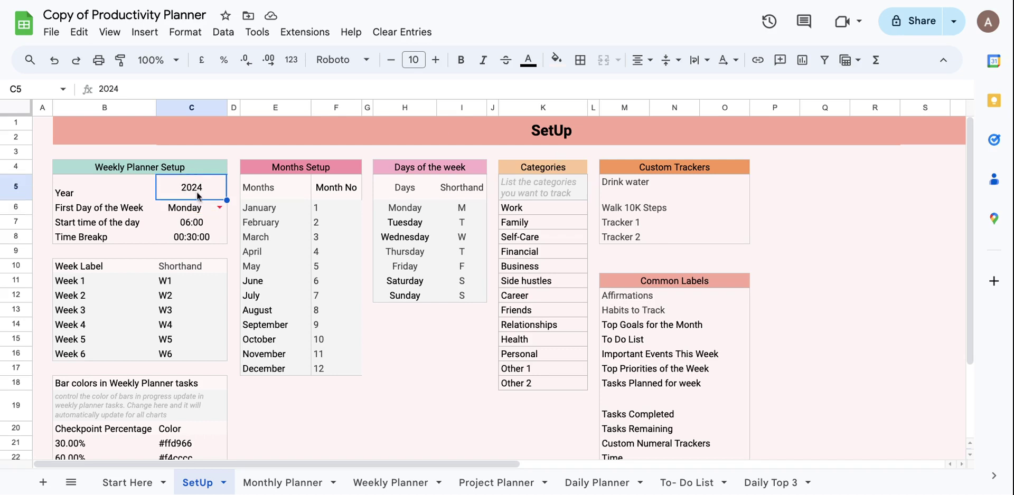
left_click(219, 208)
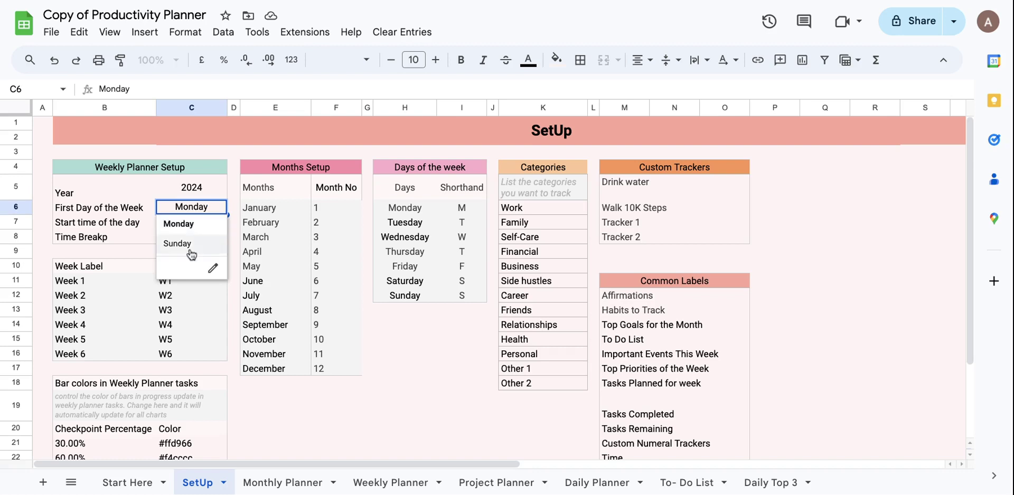
left_click(192, 228)
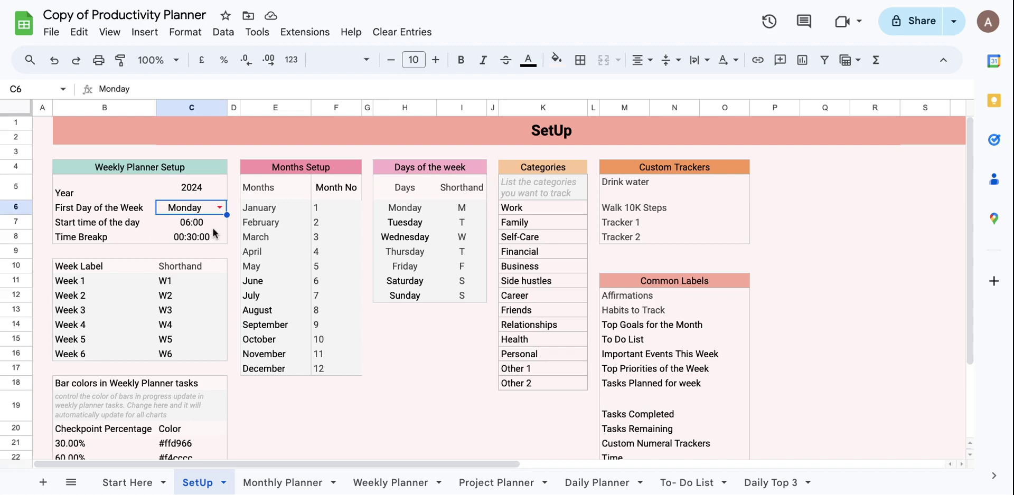
key("Down")
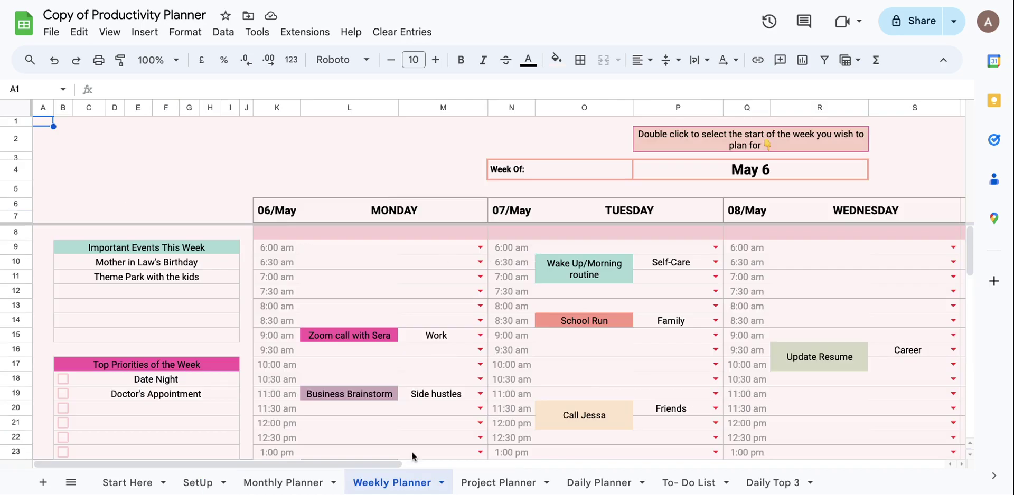
left_click(208, 487)
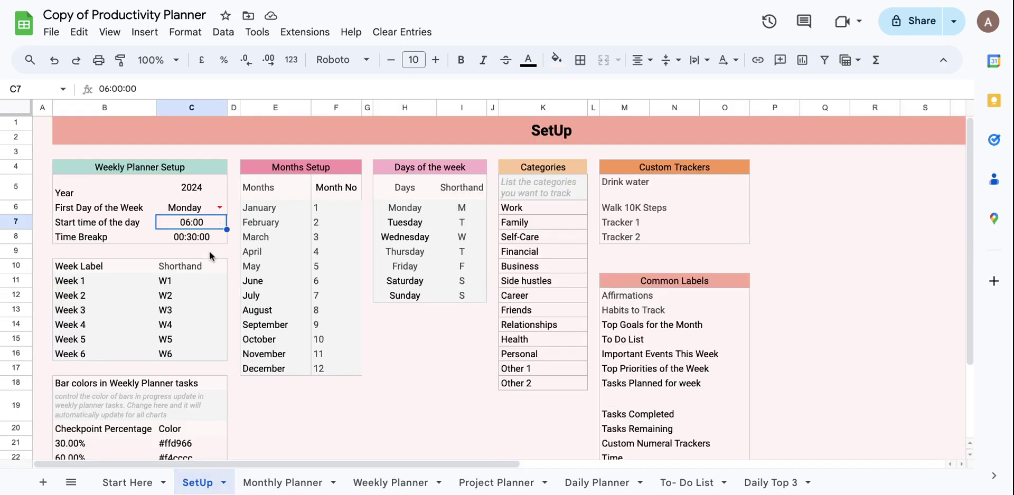
key("Down")
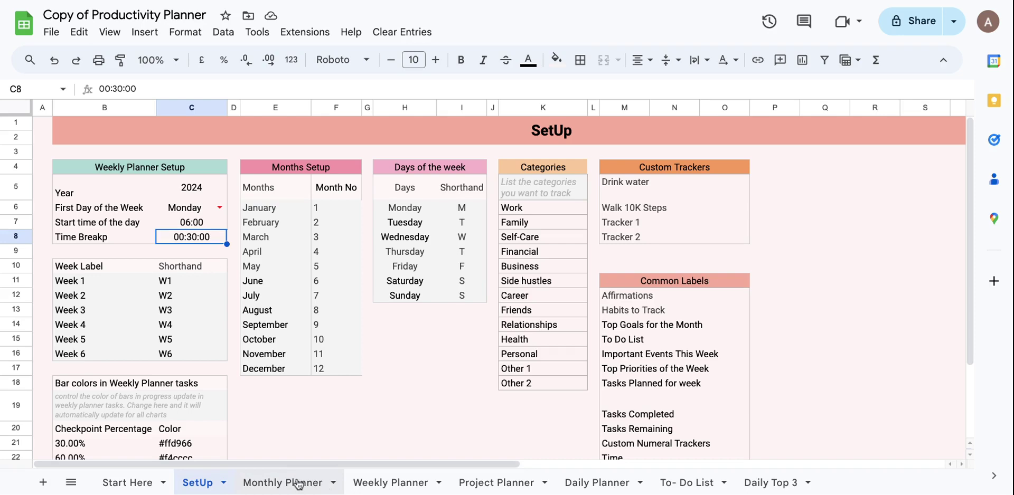
left_click(396, 482)
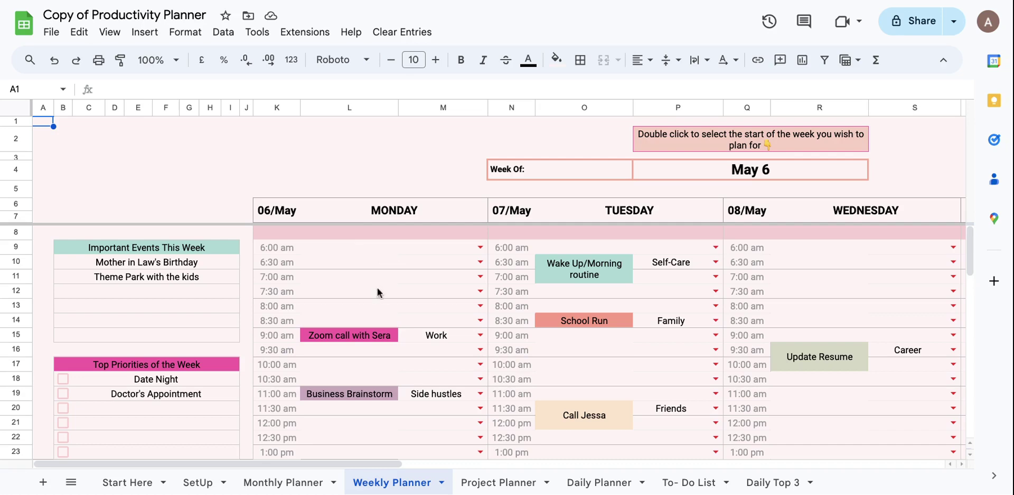
left_click(198, 482)
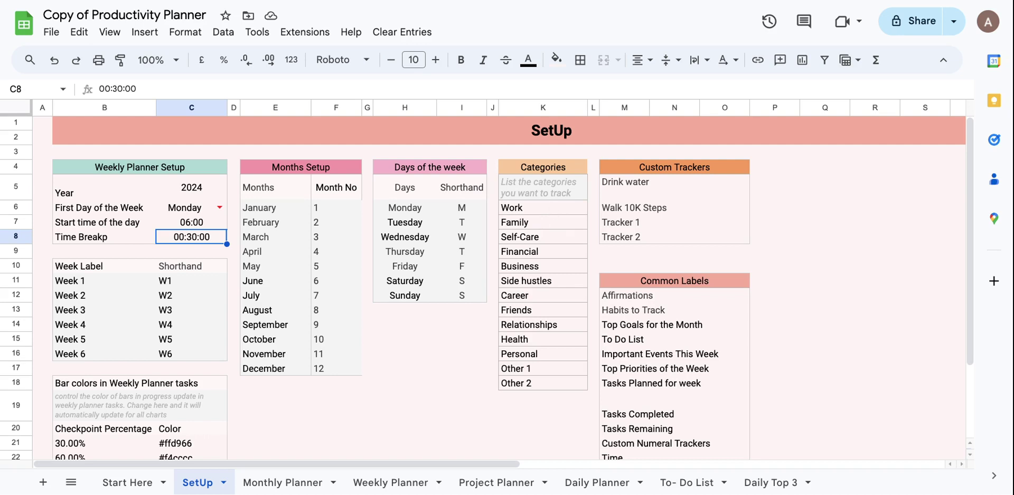
Compare the Categories list on the SetUp sheet with the category choices for Monday's 8:00 am slot in the Weekly Planner
left_click(535, 369)
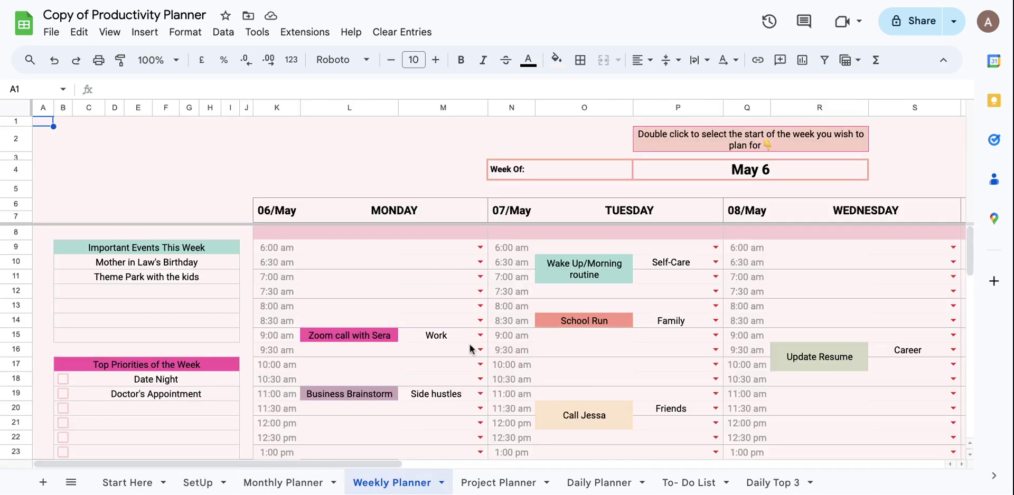
left_click(481, 305)
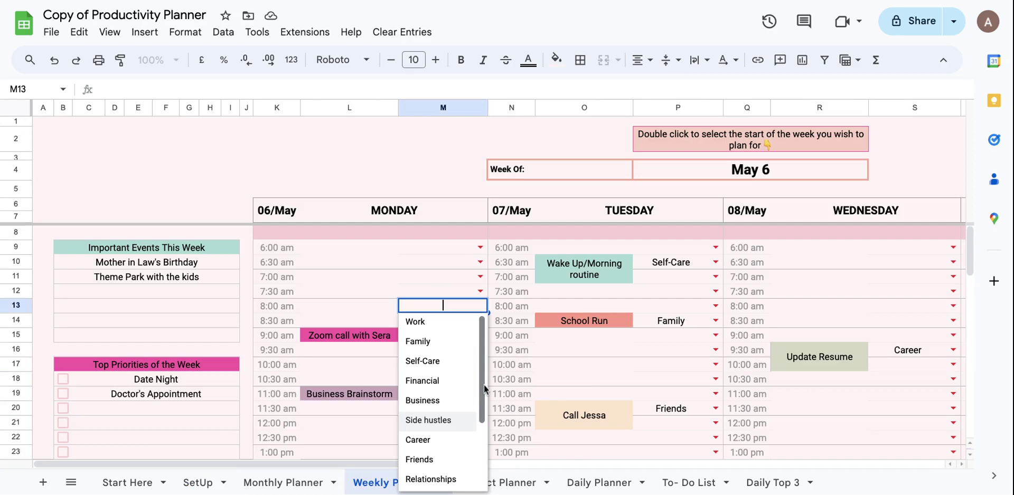
scroll(483, 385, "down", 2)
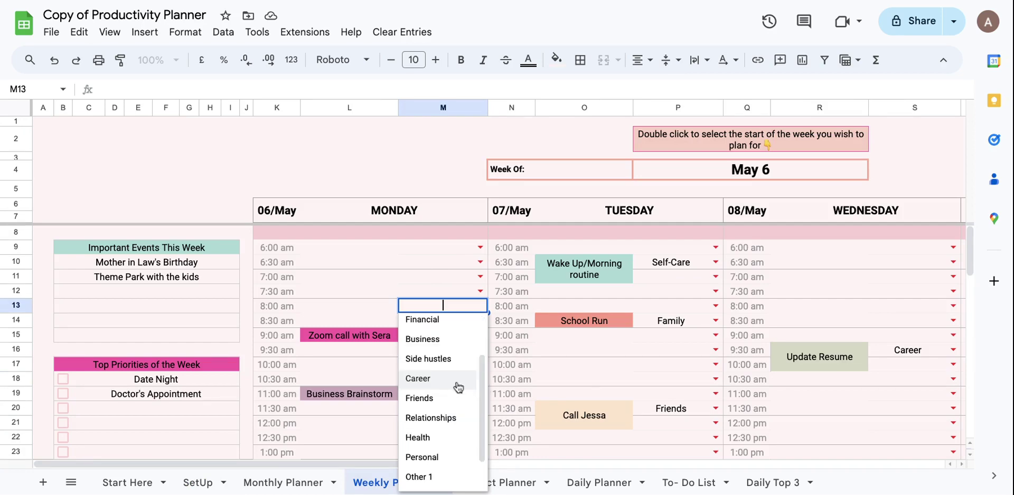
left_click(186, 484)
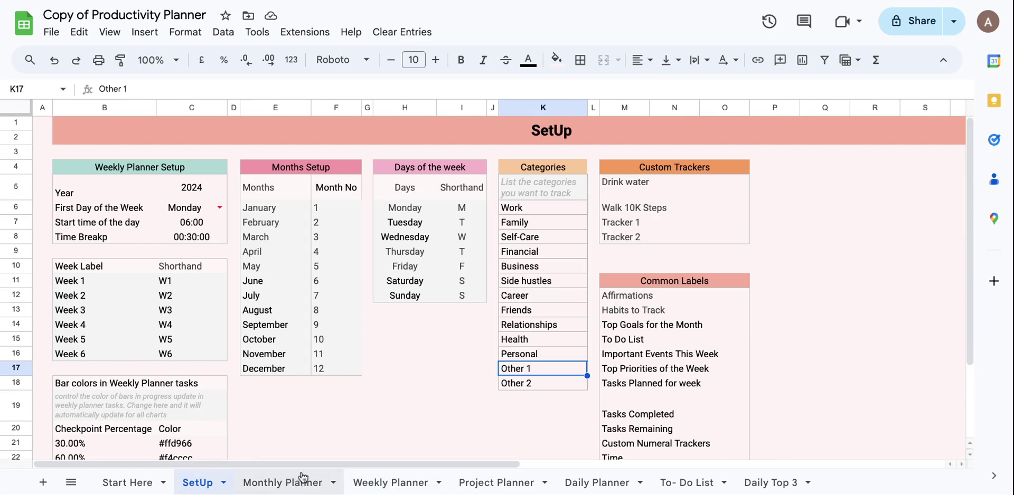
In the Monthly Planner's task list, enter the date May 20, 2024 in the first empty row
left_click(285, 486)
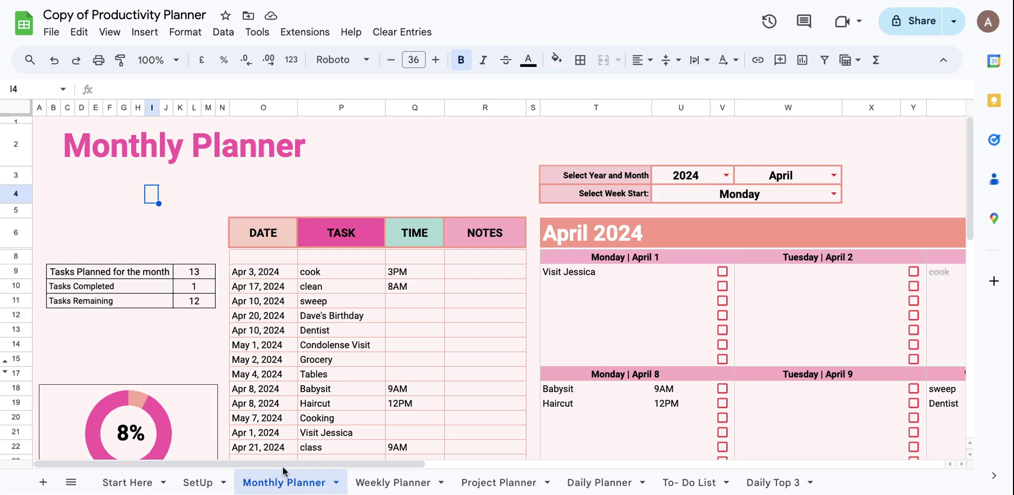
left_click_drag(967, 153, 965, 129)
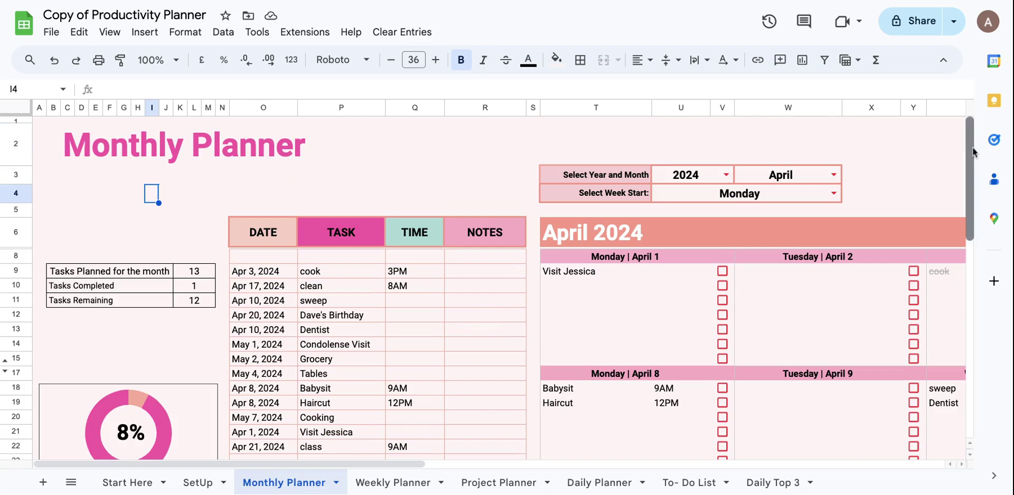
left_click_drag(973, 152, 971, 190)
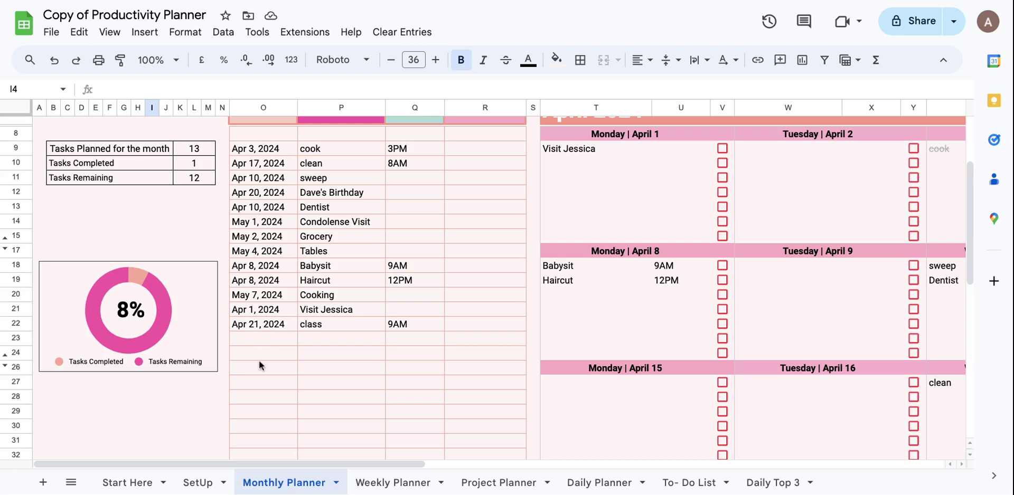
double_click(262, 342)
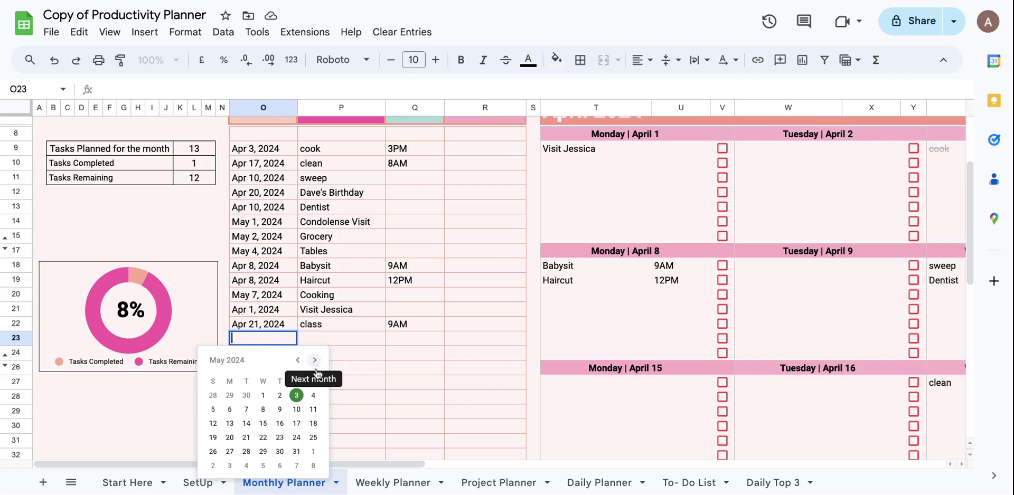
left_click(229, 438)
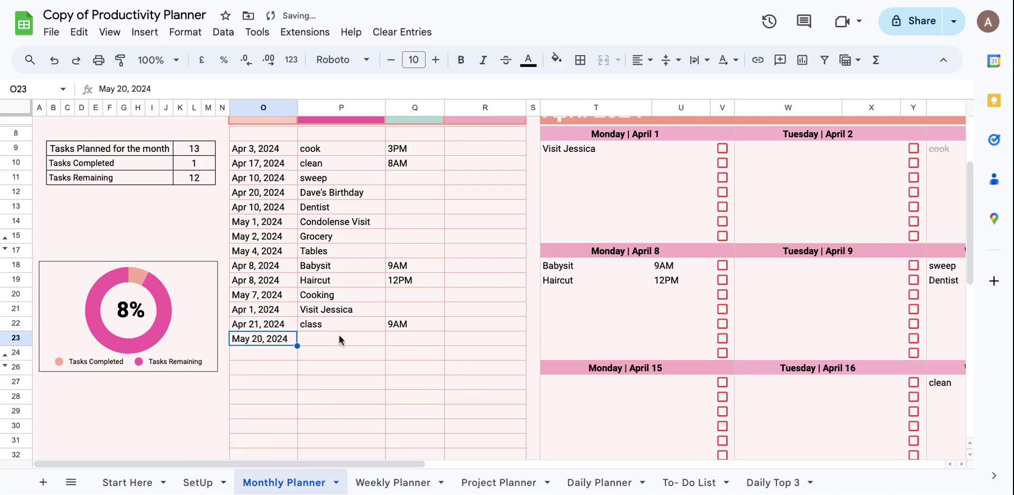
Enter the task "Interview with PWC" and the time 10AM for the May 20, 2024 row
left_click(341, 342)
type("In")
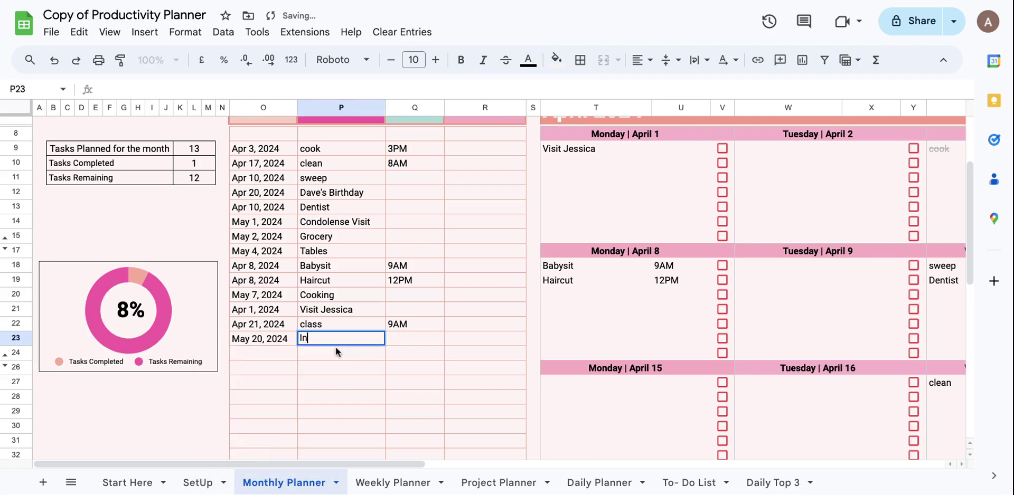
type("terview with")
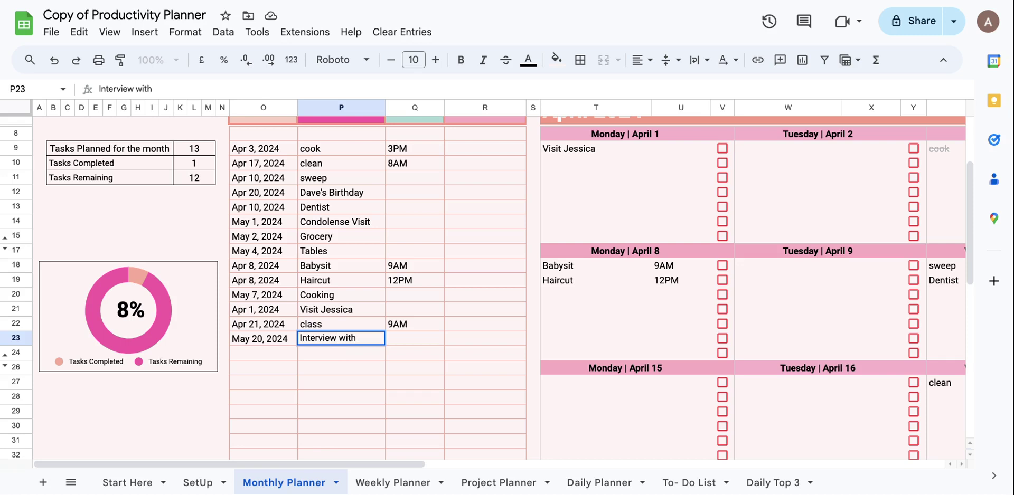
type(" PWC")
left_click(409, 339)
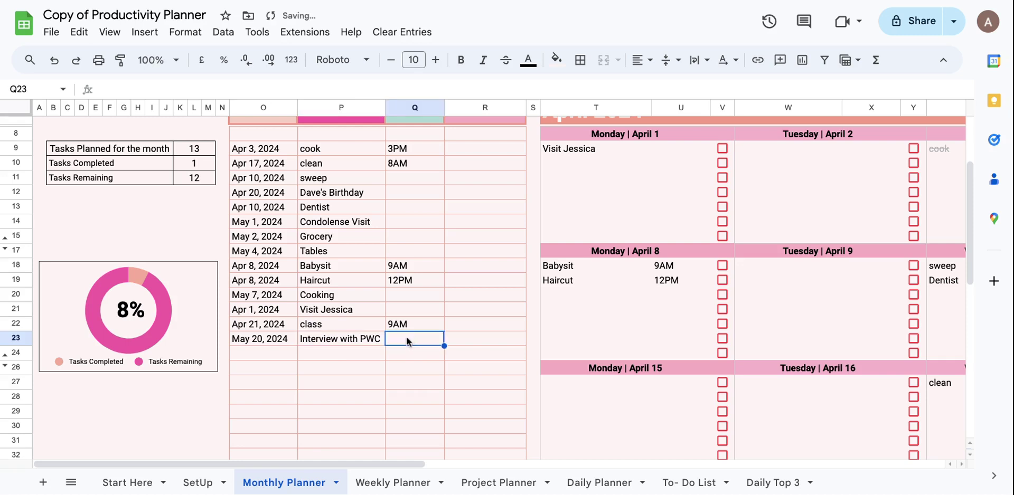
type("1")
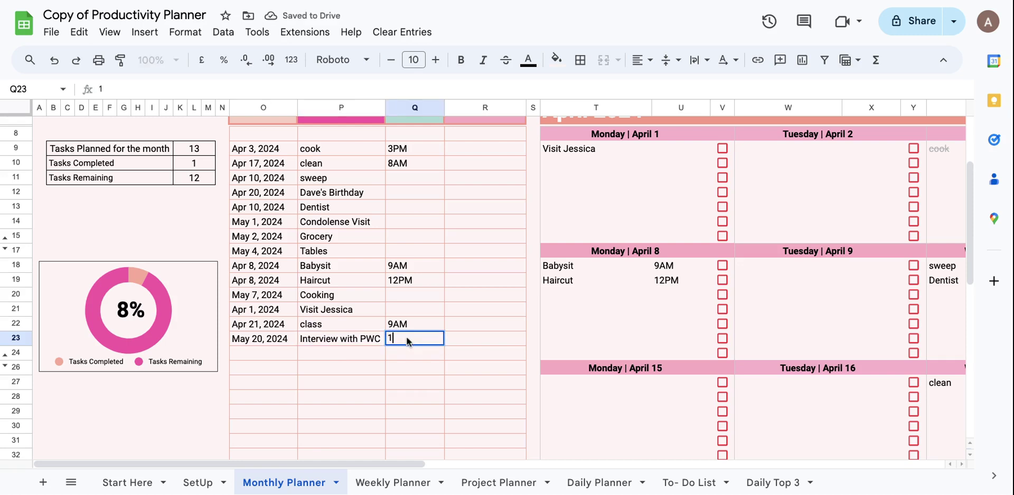
type("0AM")
left_click(429, 390)
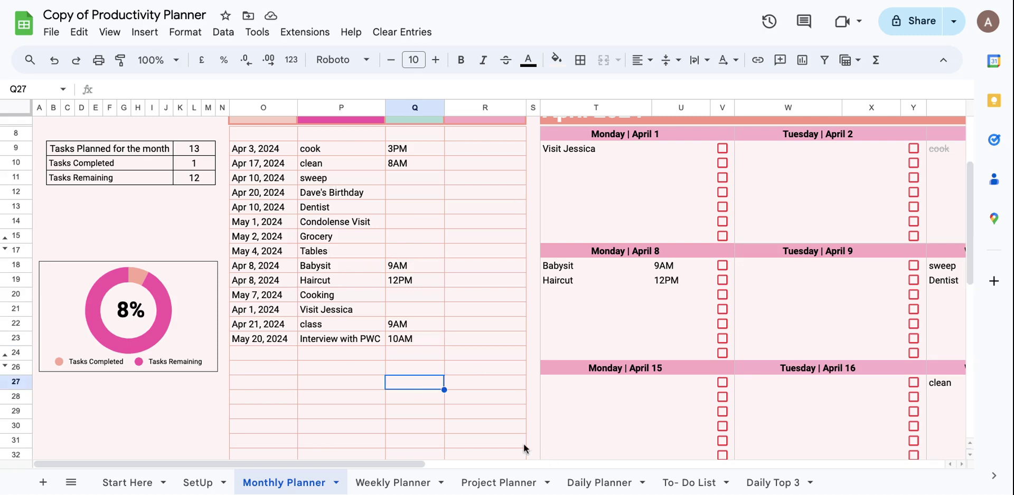
Switch the monthly calendar to May to view its tasks, and return it to April
left_click_drag(393, 470, 443, 469)
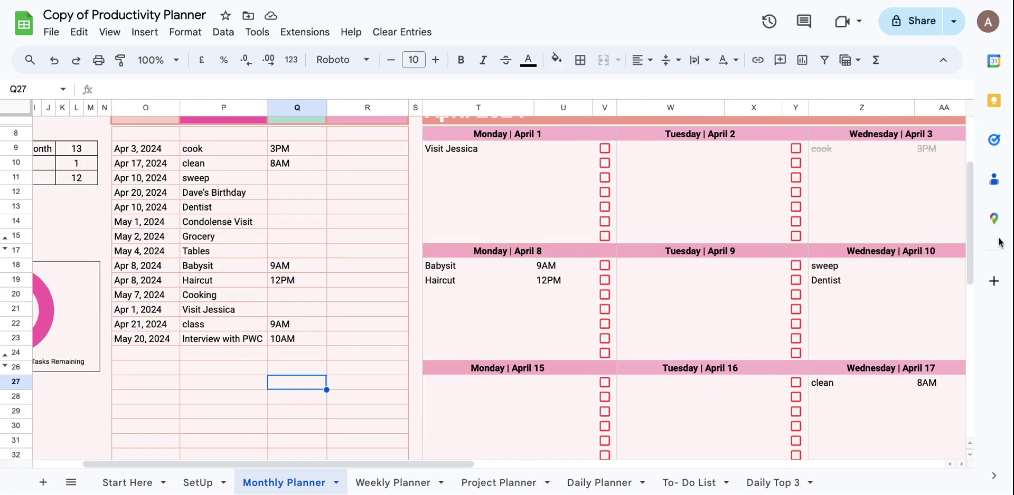
left_click_drag(969, 190, 969, 145)
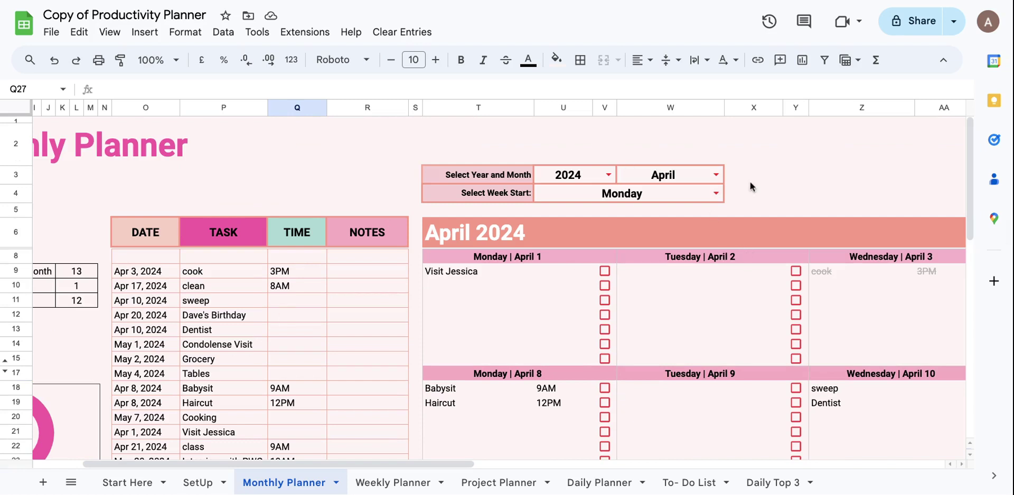
left_click(716, 176)
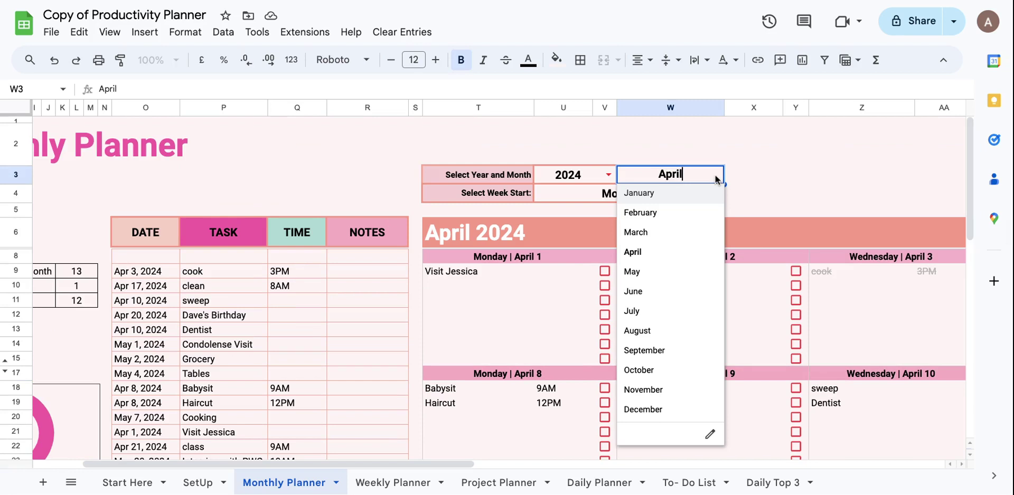
left_click(668, 282)
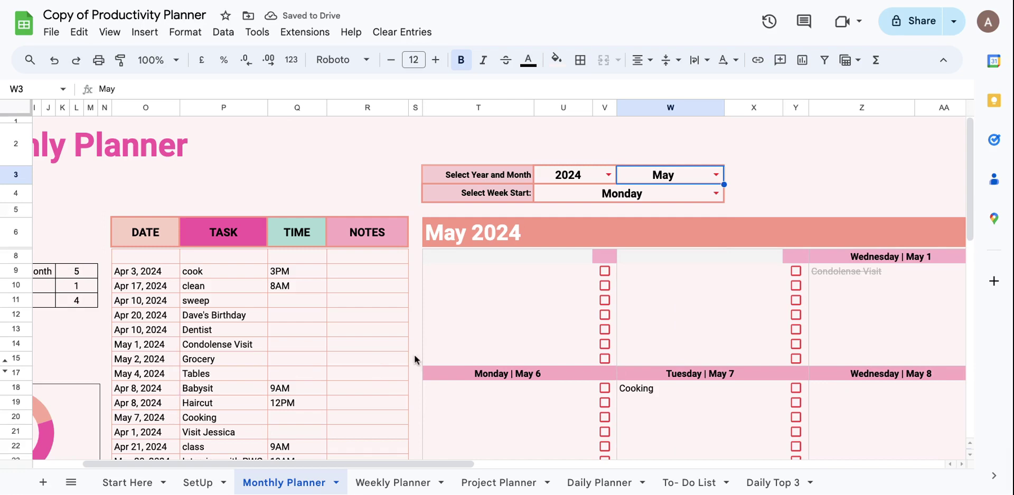
mouse_move(969, 182)
left_mouse_down()
mouse_move(969, 230)
mouse_move(968, 198)
left_mouse_up()
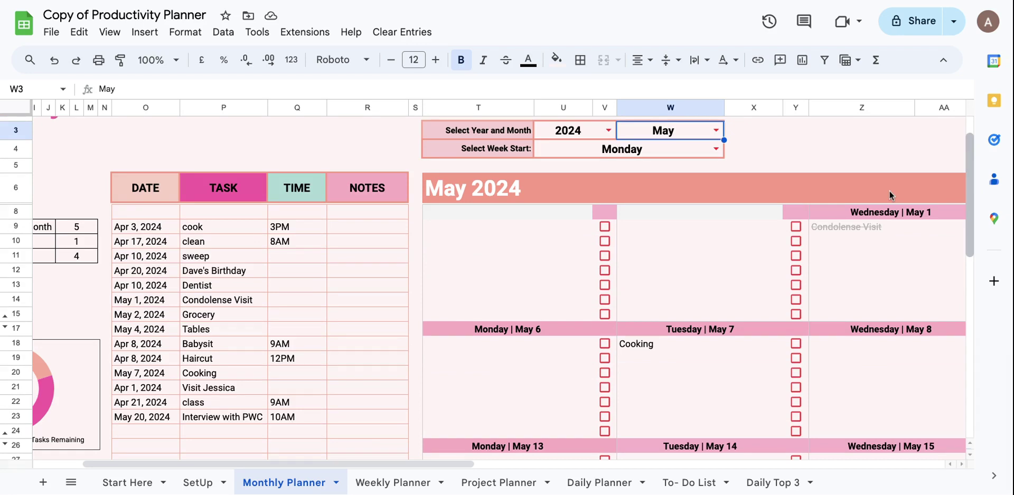
left_click(715, 130)
left_click(669, 207)
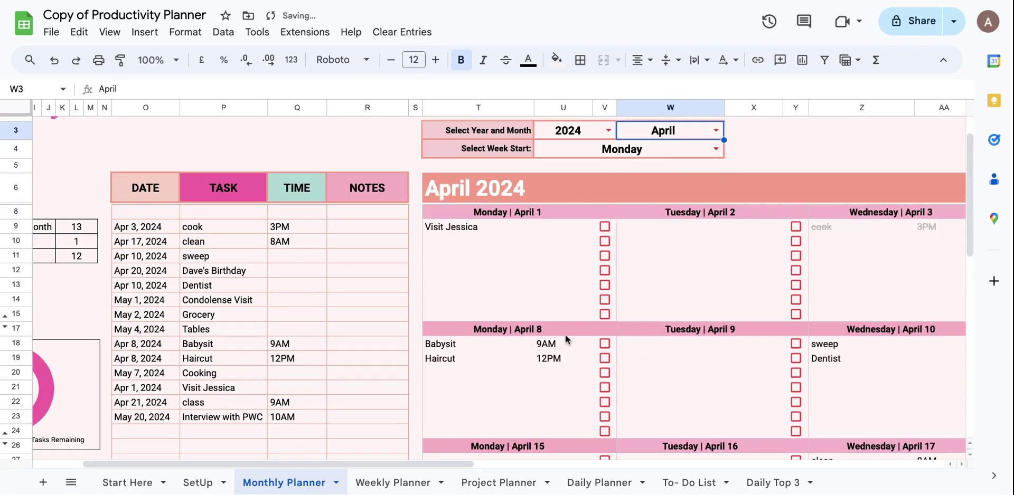
Mark the Babysit task on Monday, April 8 as completed and check the month's task progress summary and chart
left_click(605, 344)
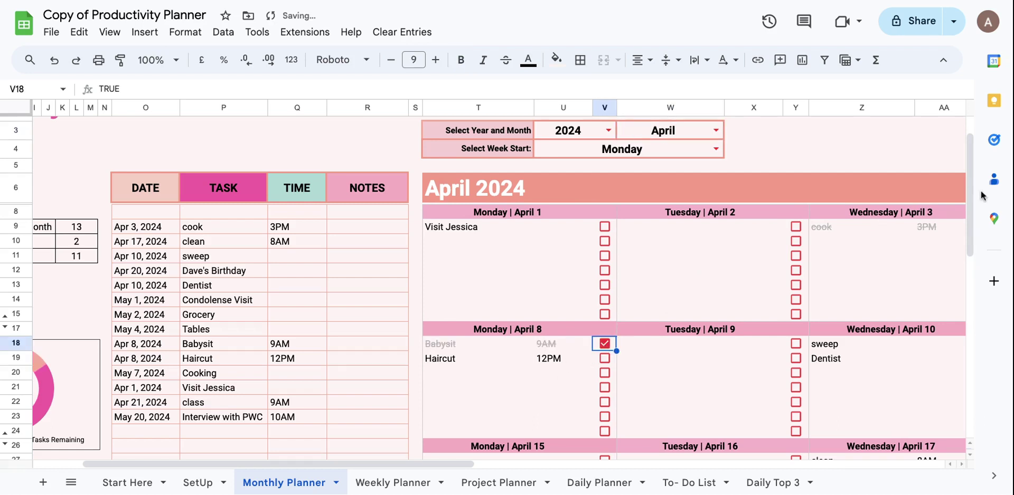
mouse_move(969, 178)
left_mouse_down()
mouse_move(969, 205)
mouse_move(970, 153)
mouse_move(969, 180)
left_mouse_up()
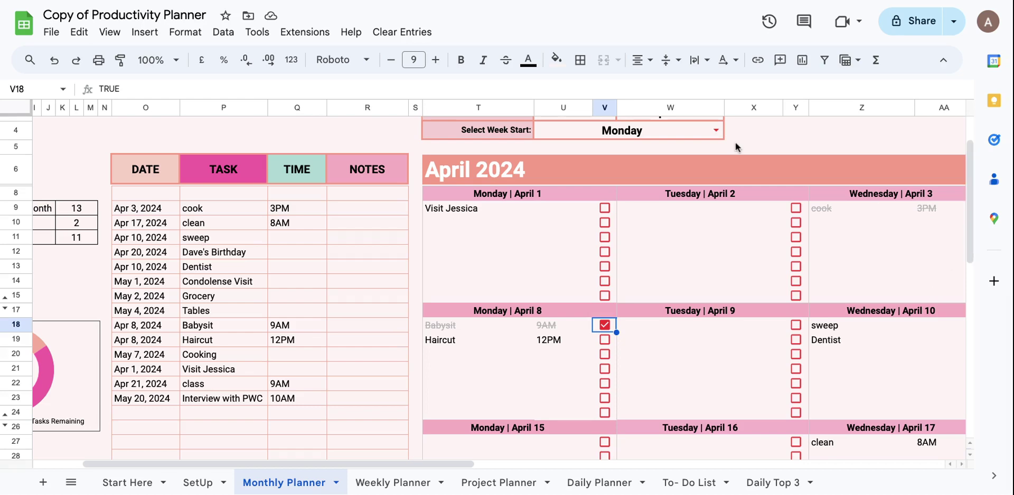
scroll(792, 212, "up", 2)
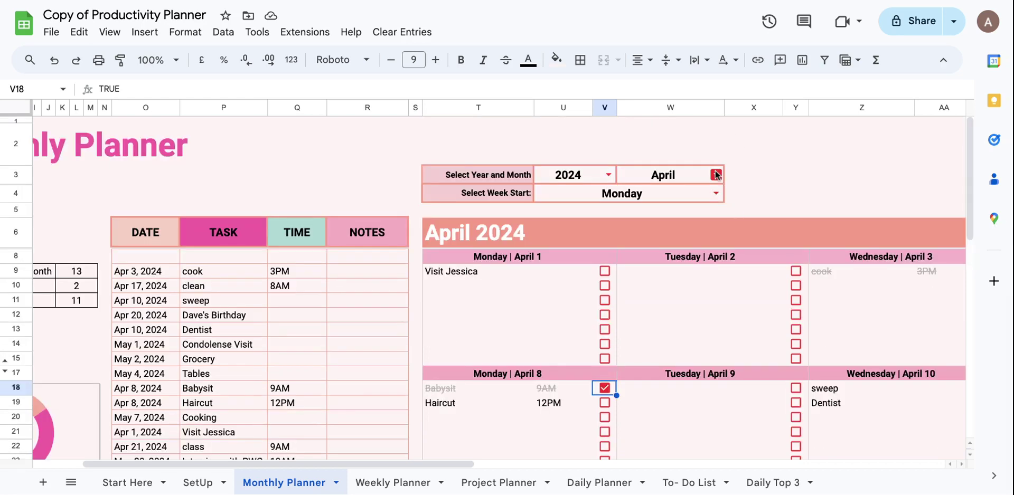
left_click_drag(383, 465, 246, 470)
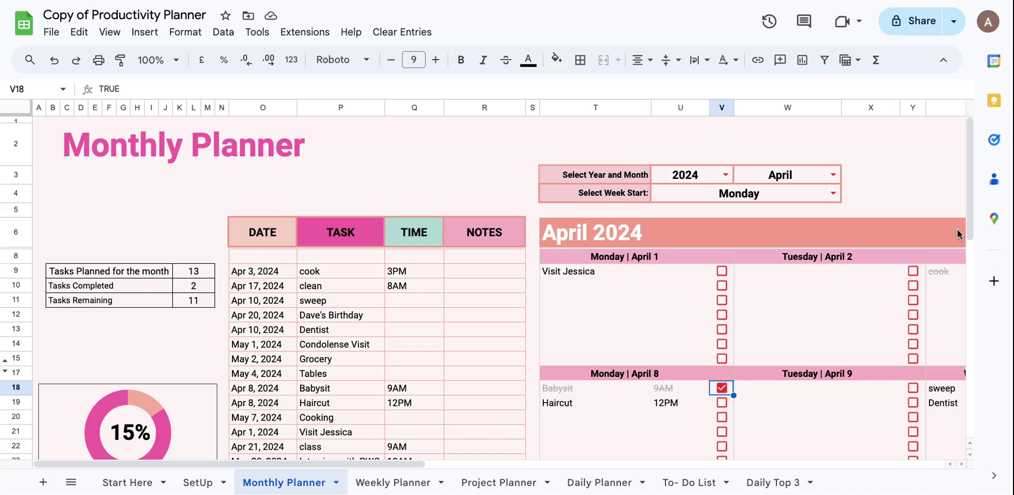
left_click_drag(970, 208, 973, 268)
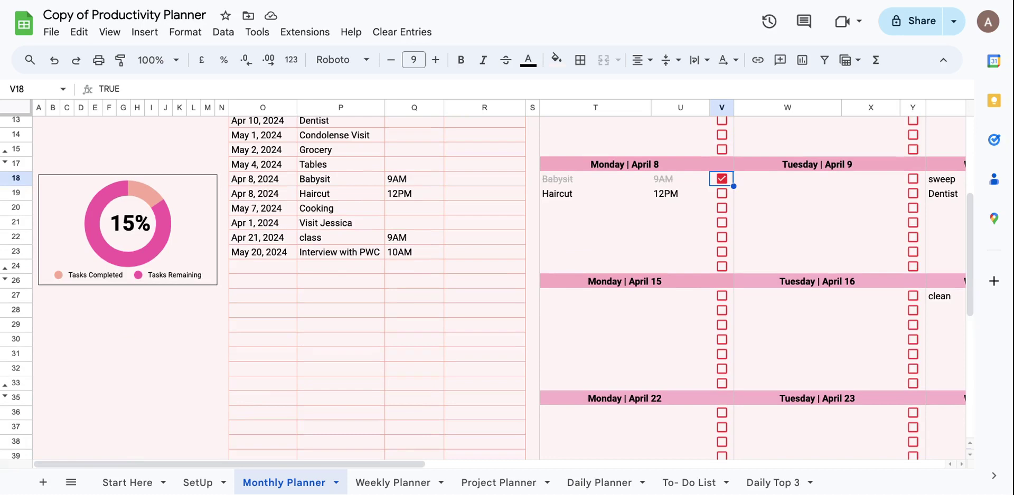
Open the Weekly Planner and choose May 6, 2024 as the start of the week to plan
left_click_drag(968, 246, 968, 201)
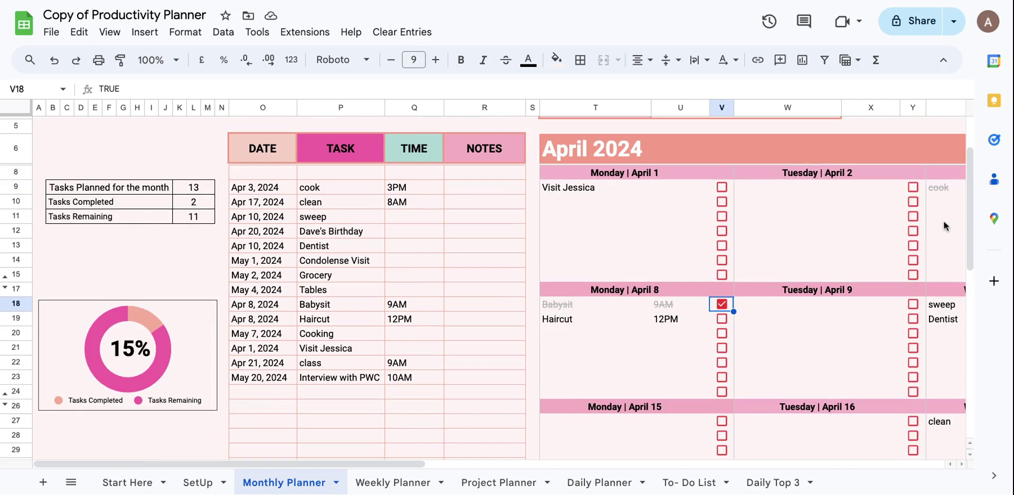
left_click_drag(971, 228, 968, 158)
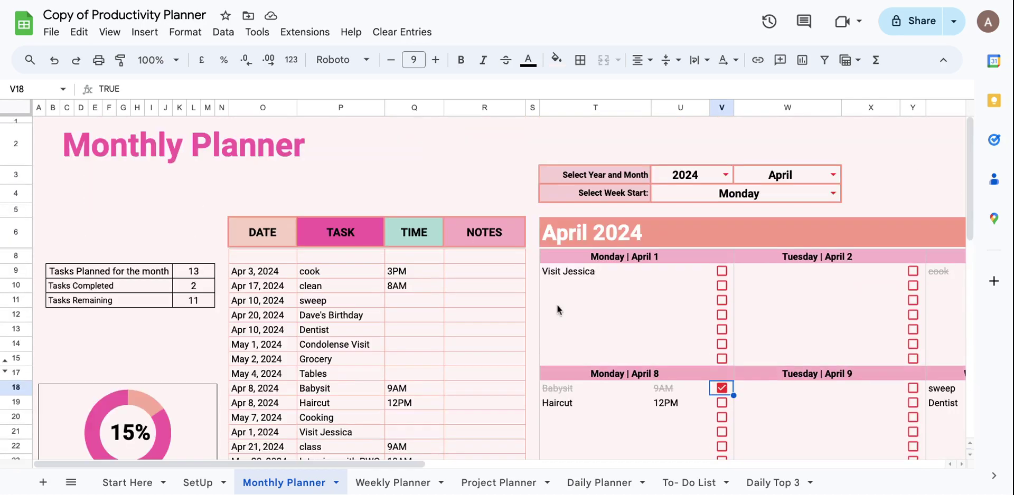
left_click(385, 484)
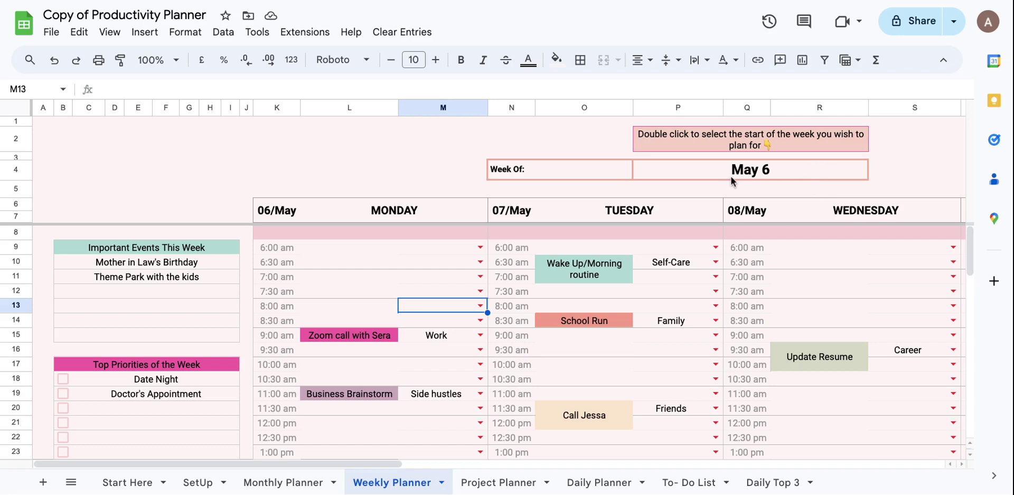
double_click(789, 170)
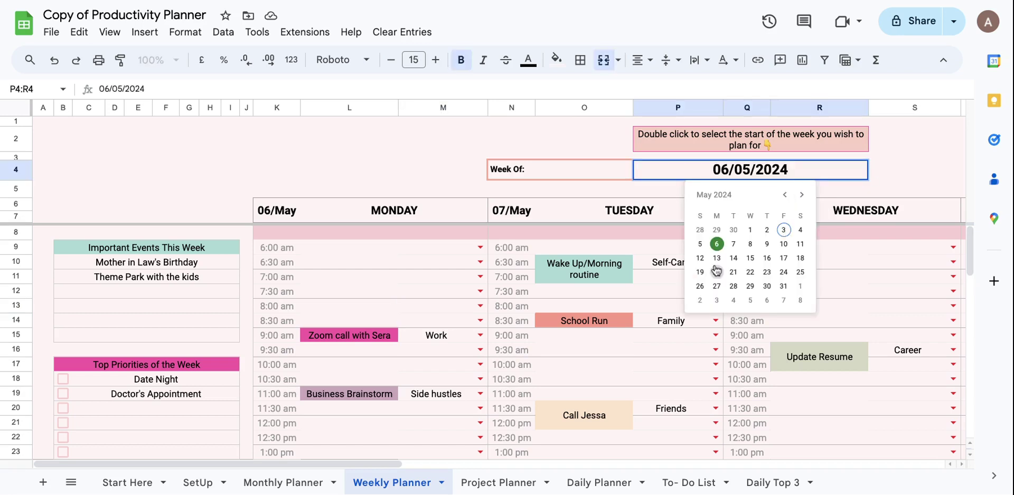
left_click(716, 245)
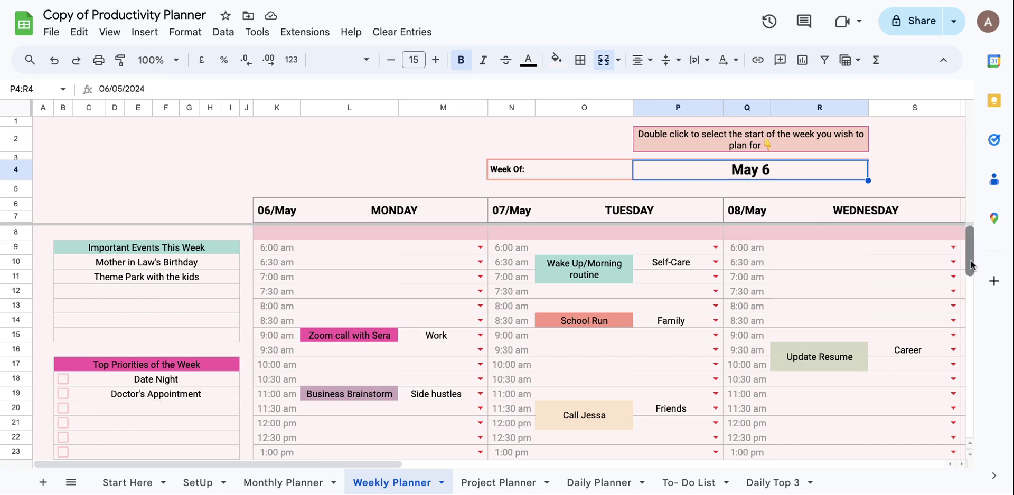
Select the Zoom call entry at 9:00 am on Monday and choose Work as its category
left_click_drag(971, 262, 971, 265)
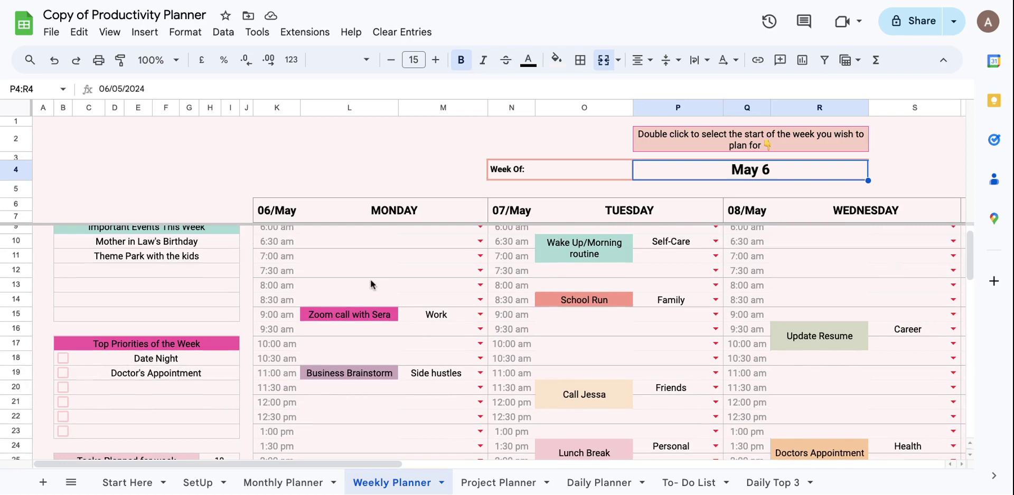
left_click(319, 290)
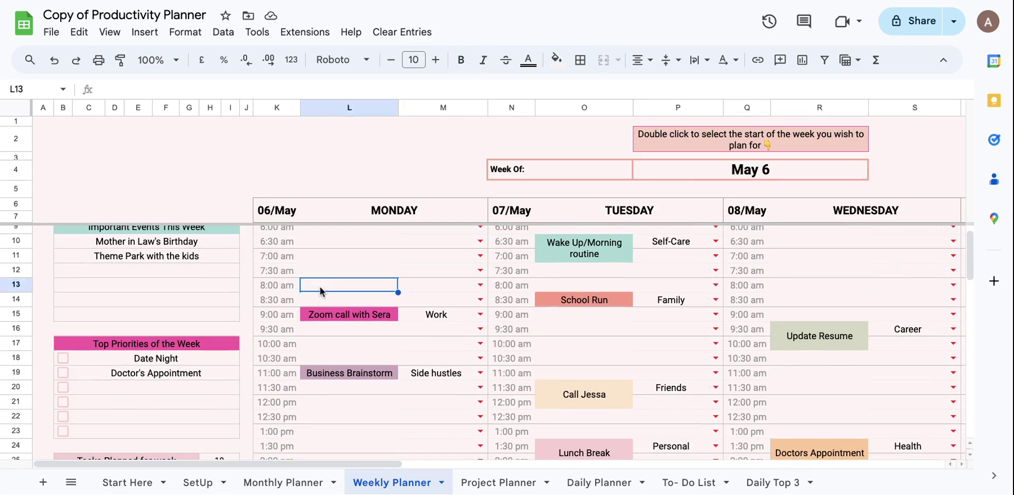
left_click(352, 322)
left_click(354, 316)
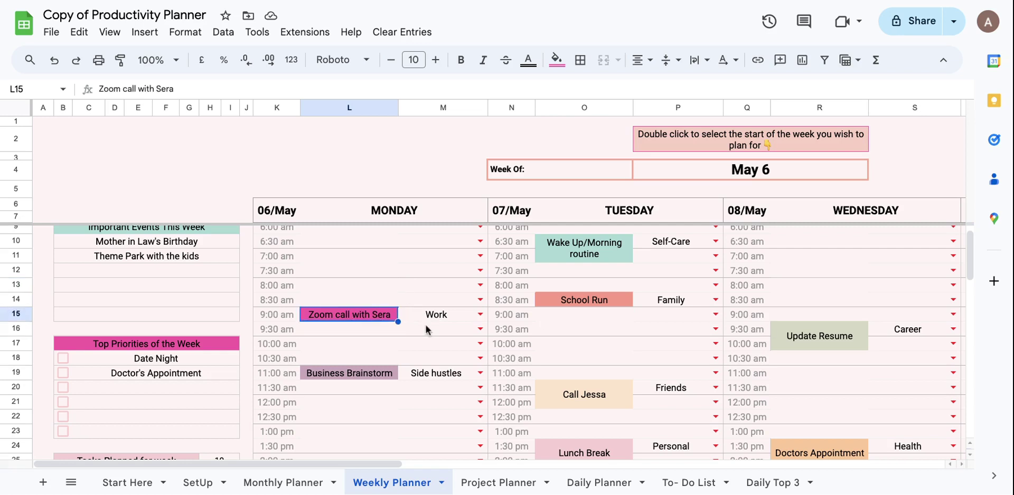
left_click(479, 316)
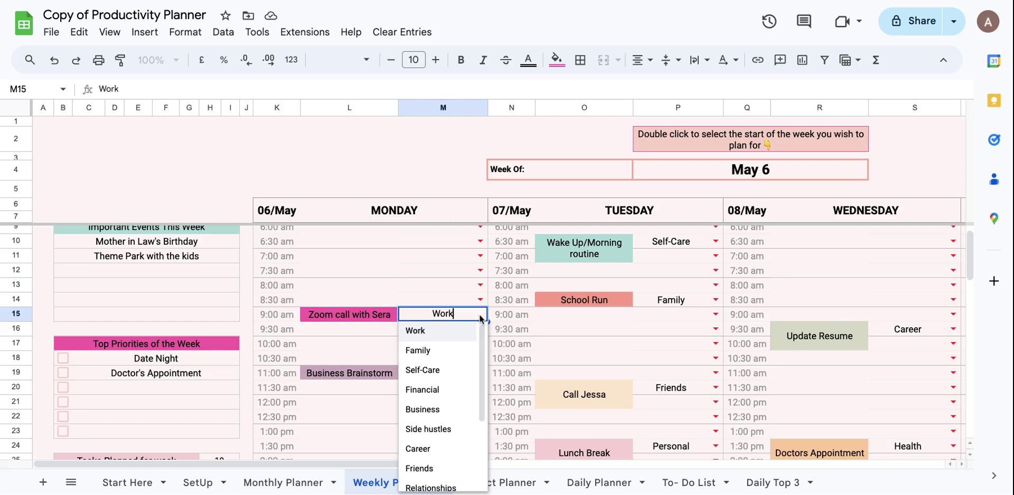
left_click(452, 331)
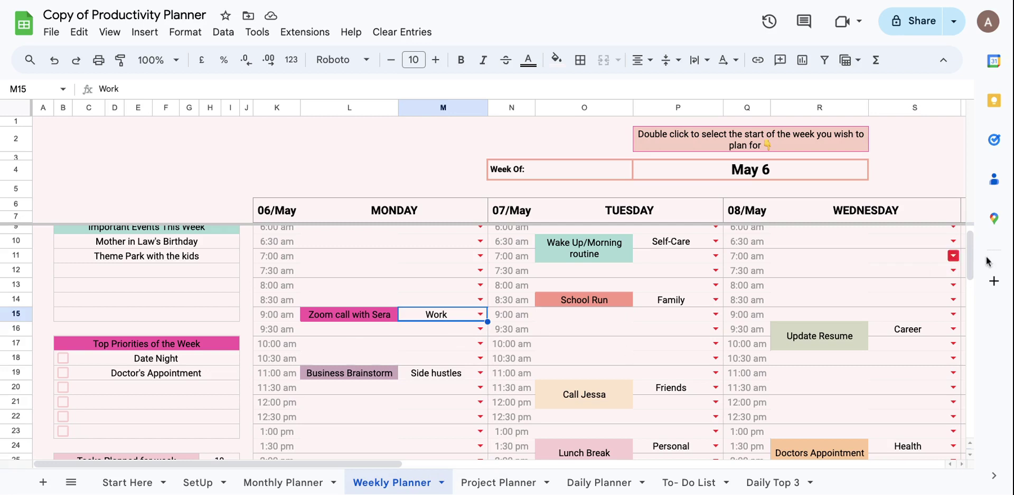
Enter "School Pick UP" in Monday's 3:00 pm slot and set its category to Family
left_click_drag(968, 254, 969, 259)
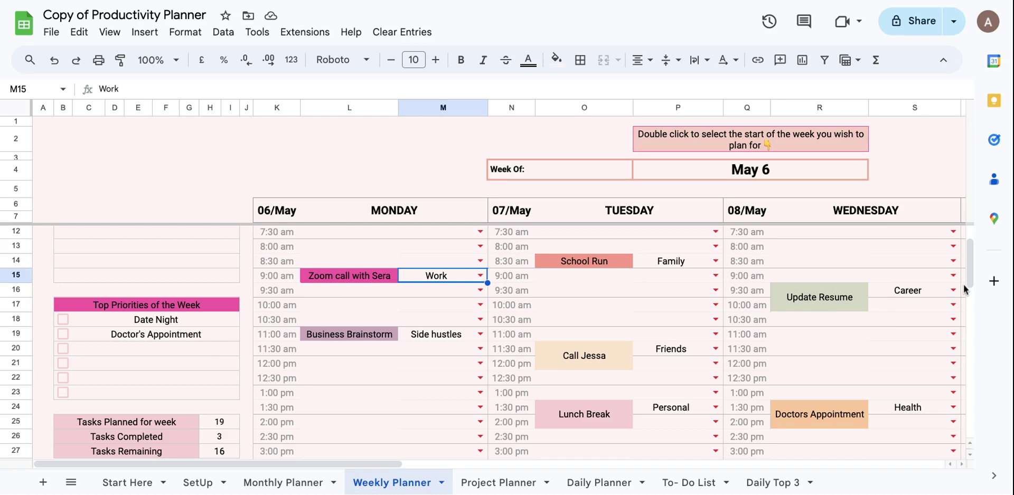
left_click_drag(970, 252, 970, 245)
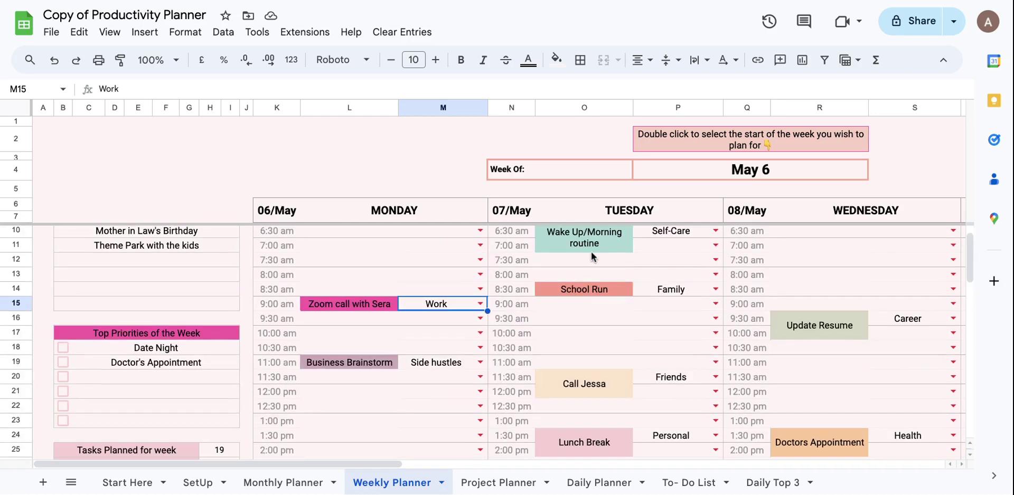
left_click_drag(971, 264, 976, 362)
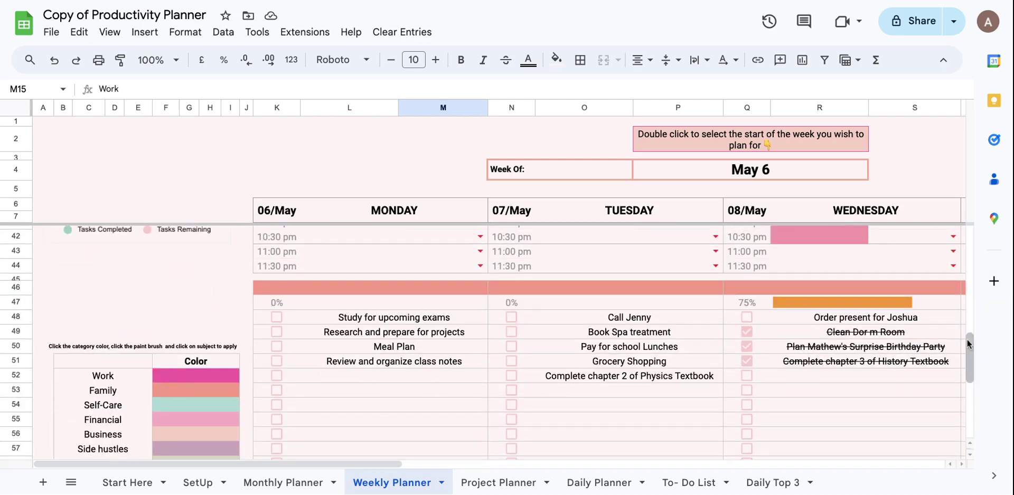
left_click_drag(970, 346, 973, 272)
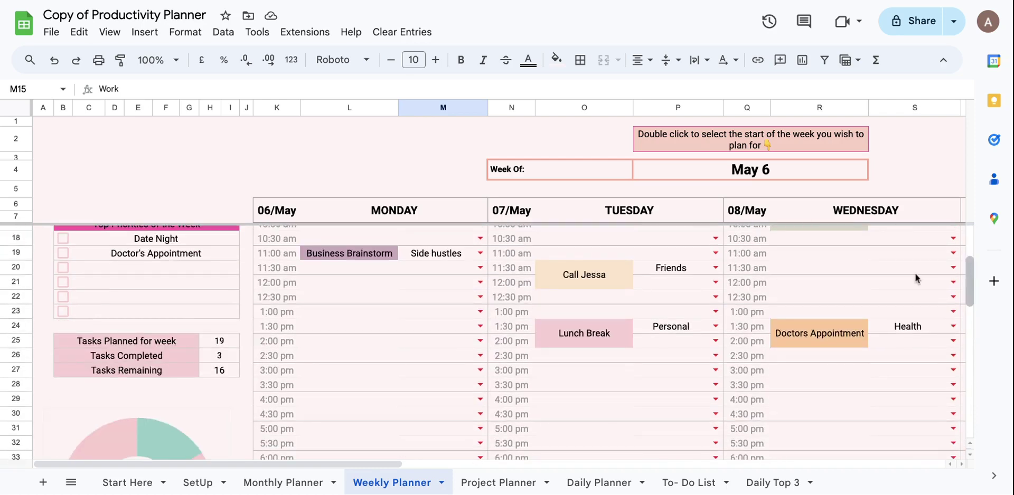
left_click(341, 376)
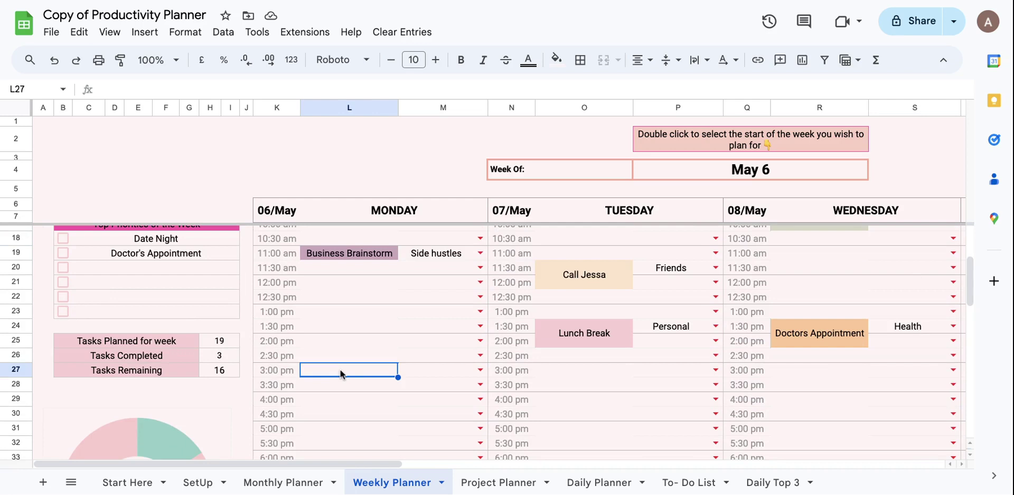
type("Sc")
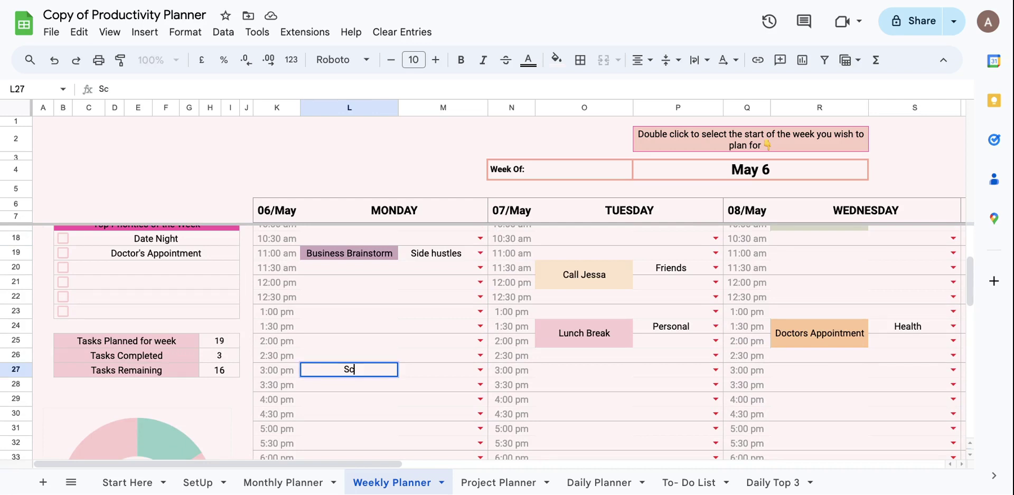
type("hool Pick UP")
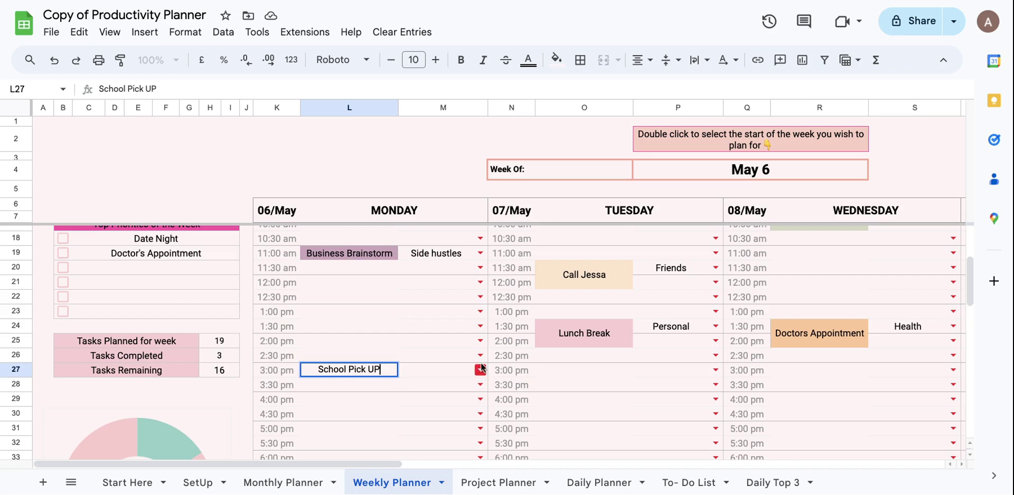
left_click(480, 369)
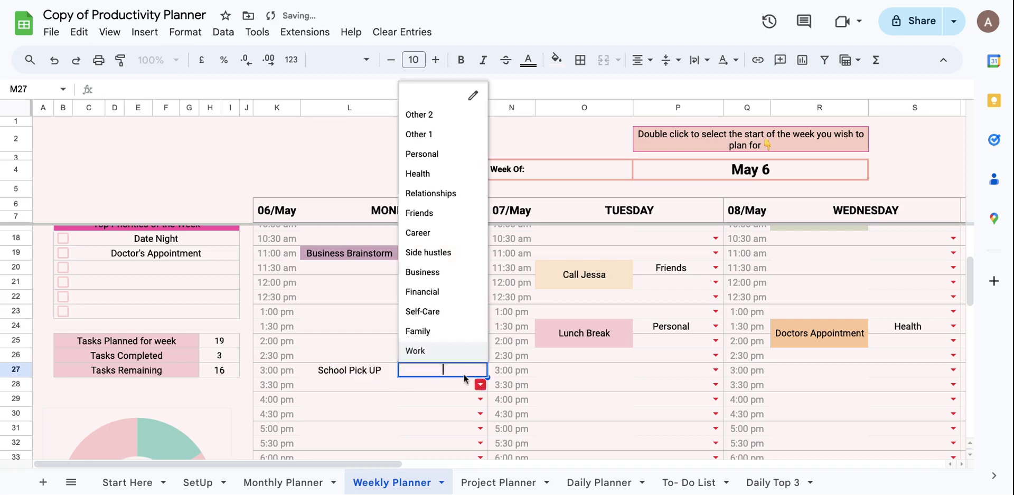
left_click(436, 331)
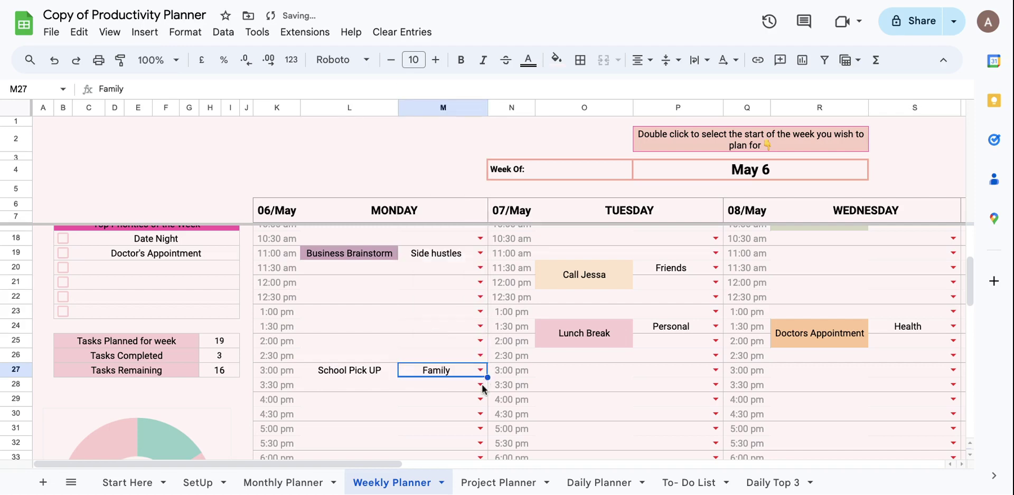
Copy the Family color from the category color key onto Monday's School Pick UP entry using Paint format
left_click_drag(970, 302, 976, 388)
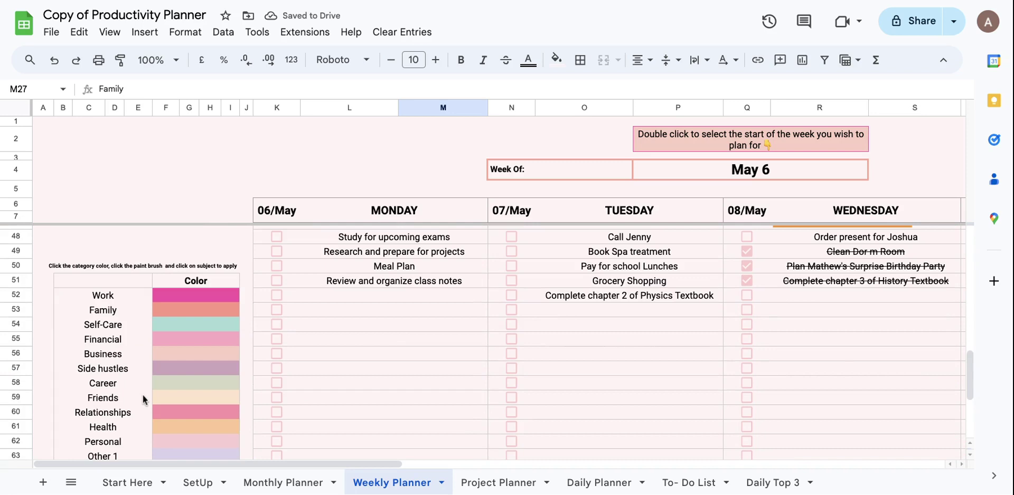
left_click(186, 313)
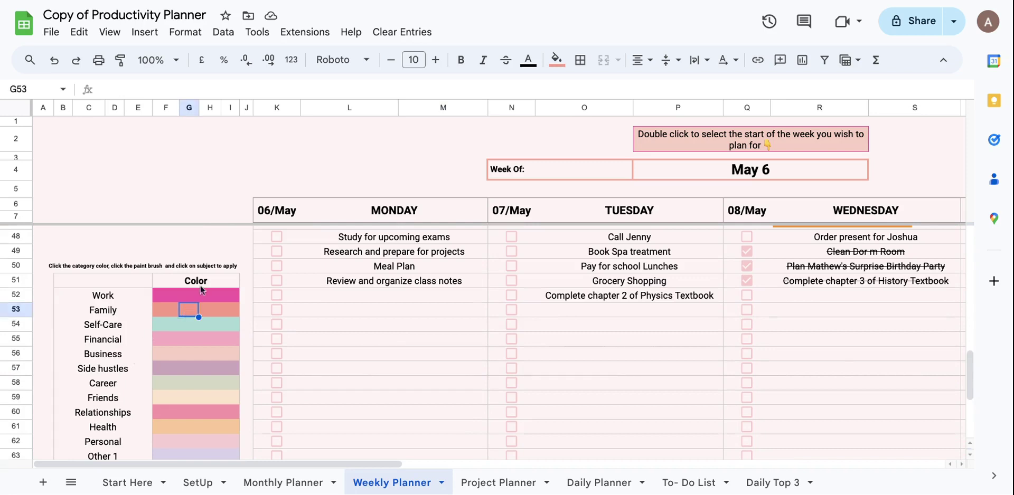
left_click(123, 63)
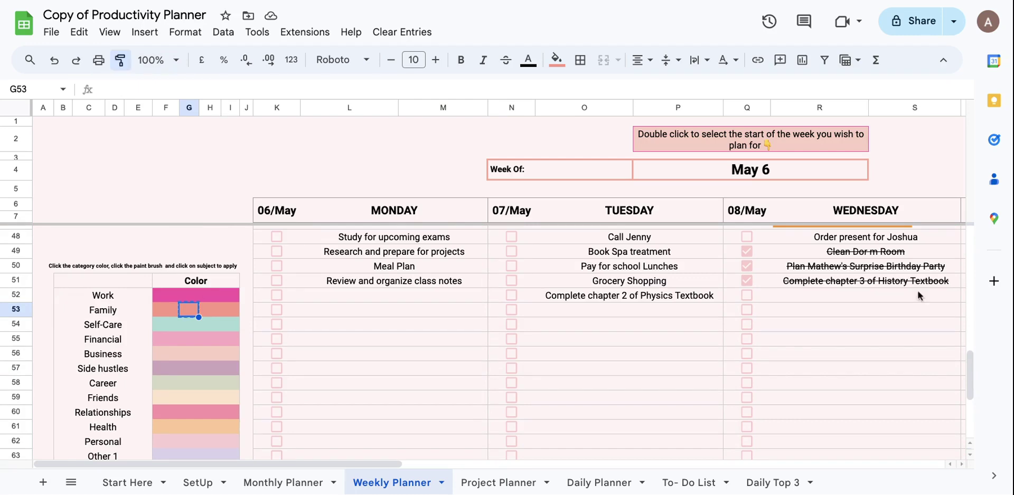
left_click_drag(972, 370, 971, 279)
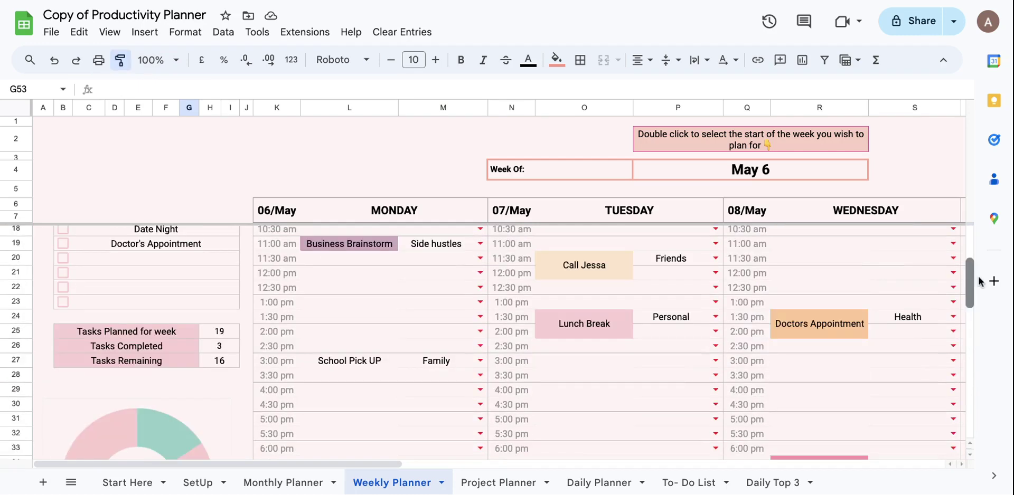
left_click(352, 365)
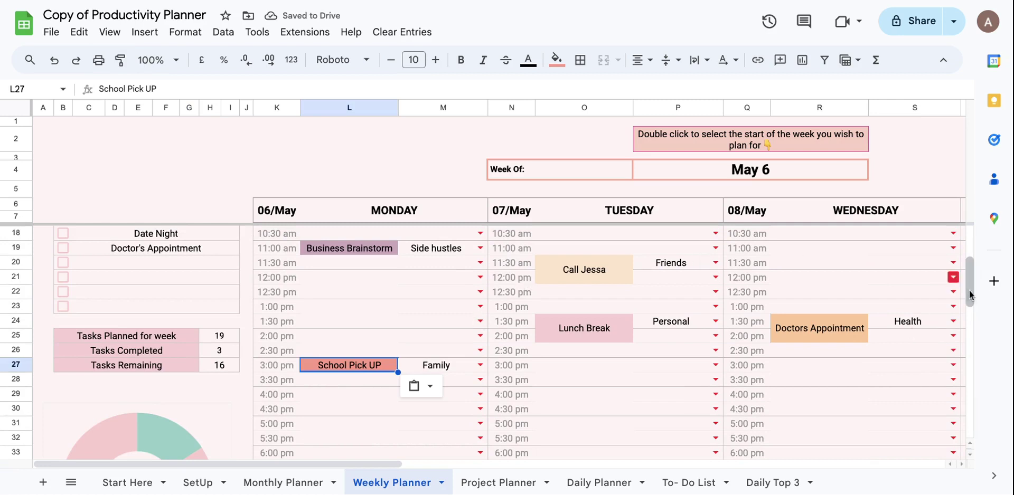
In the Habits to Track section, tick the first two day checkboxes of the first empty habit row
left_click_drag(973, 282, 973, 269)
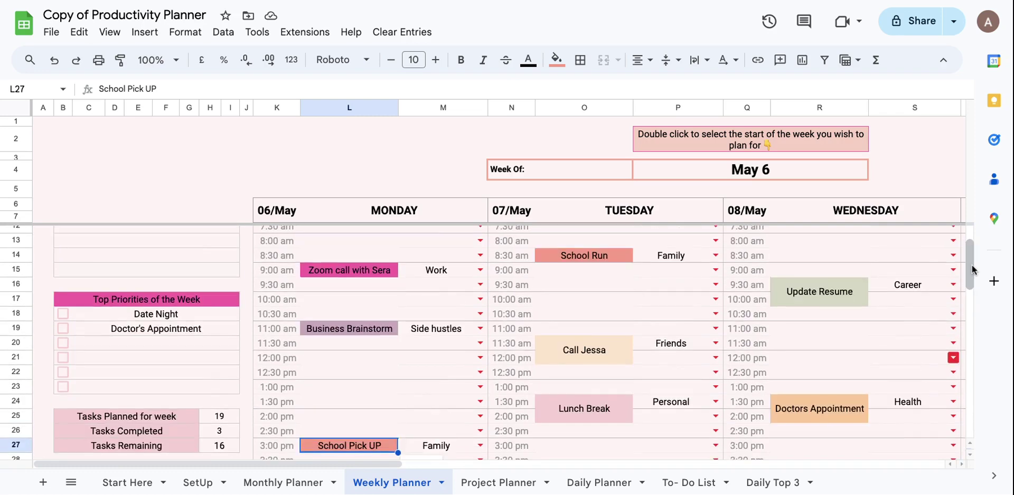
left_click_drag(394, 464, 526, 474)
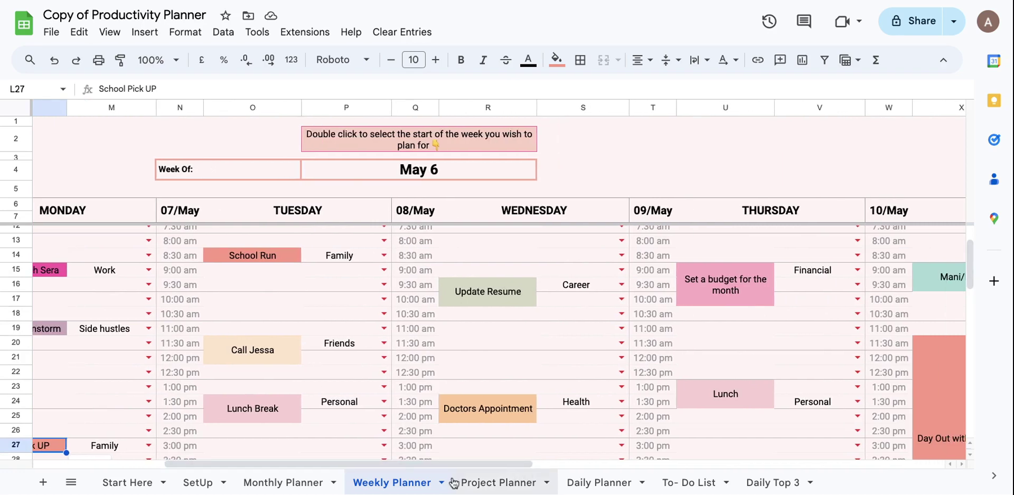
left_click_drag(478, 463, 740, 439)
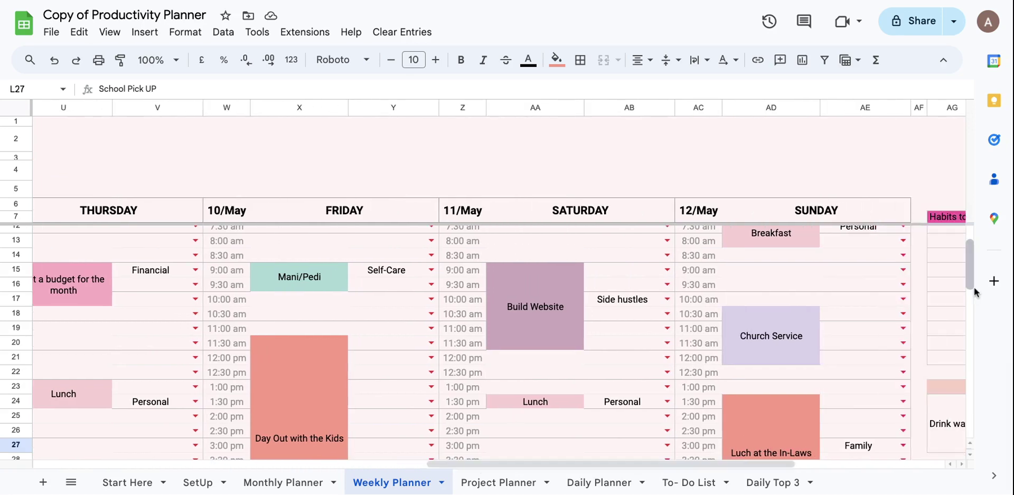
left_click_drag(525, 463, 661, 455)
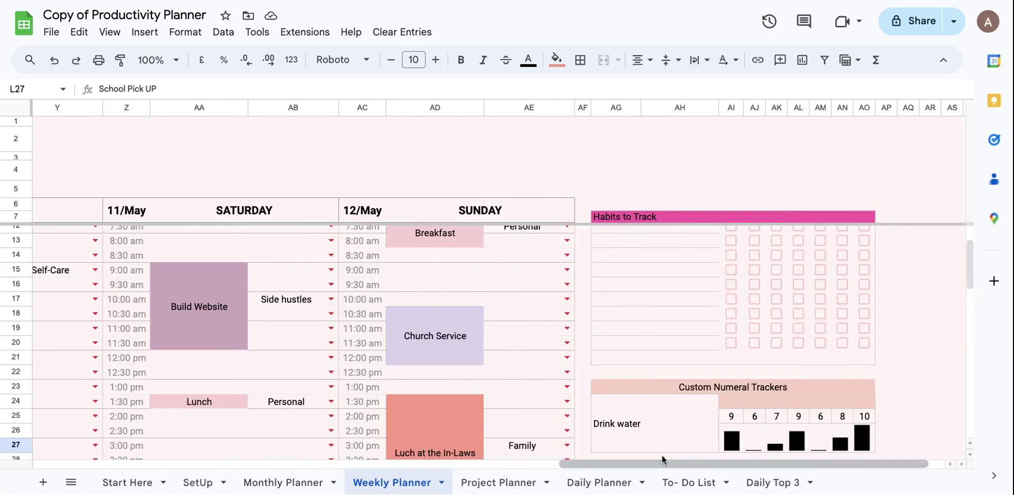
left_click_drag(969, 268, 971, 253)
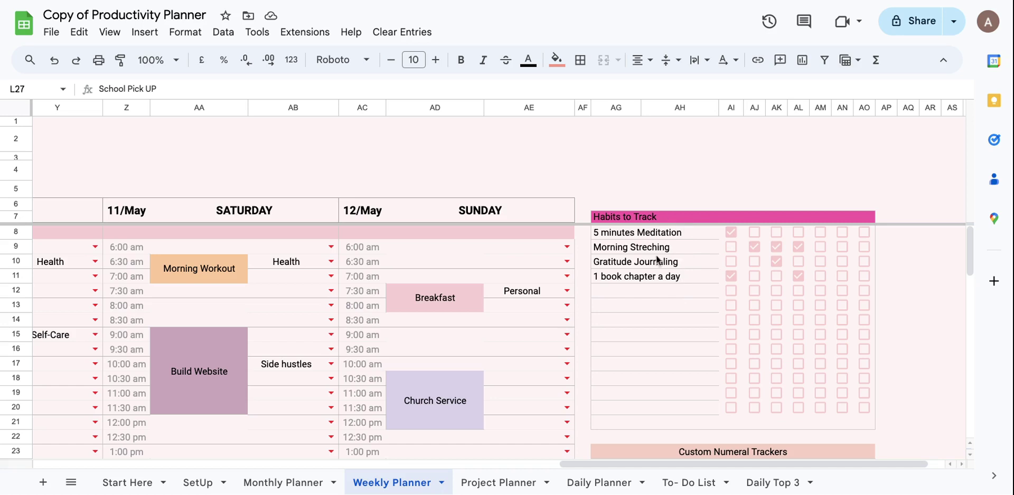
left_click(662, 287)
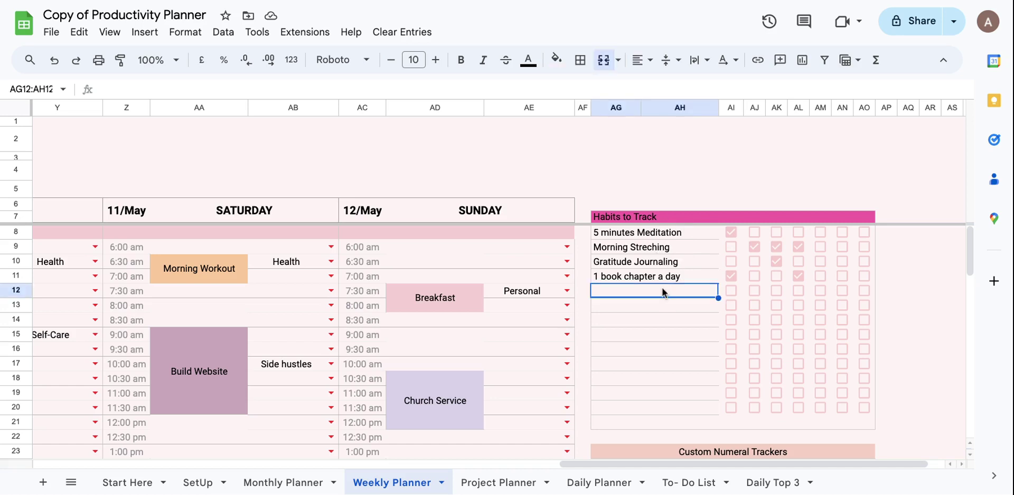
left_click(732, 290)
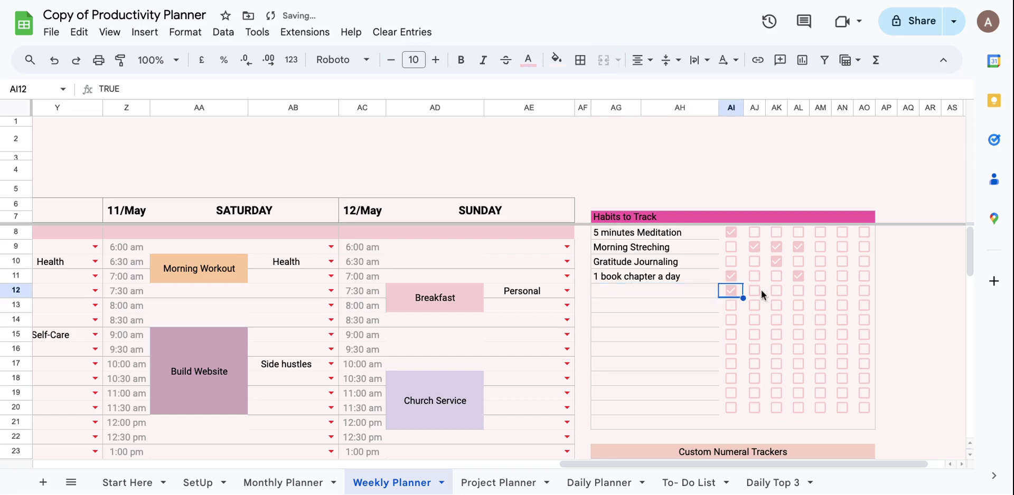
left_click(761, 291)
left_click(755, 290)
Mark Monday's tasks "Meal Plan" and "Research and prepare for projects" as completed in the weekly task list
left_click_drag(971, 249, 986, 366)
left_click_drag(705, 467, 199, 454)
left_click_drag(972, 350, 972, 335)
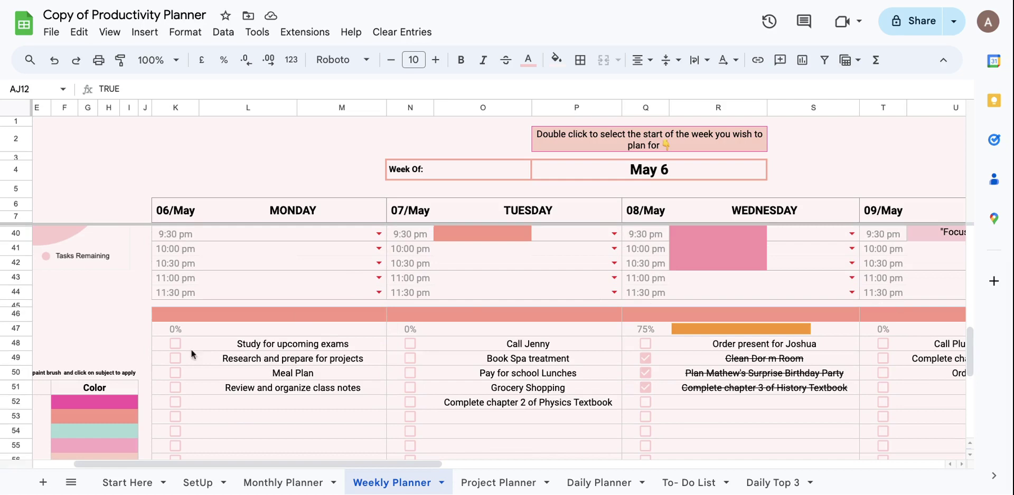
left_click(175, 372)
left_click(175, 358)
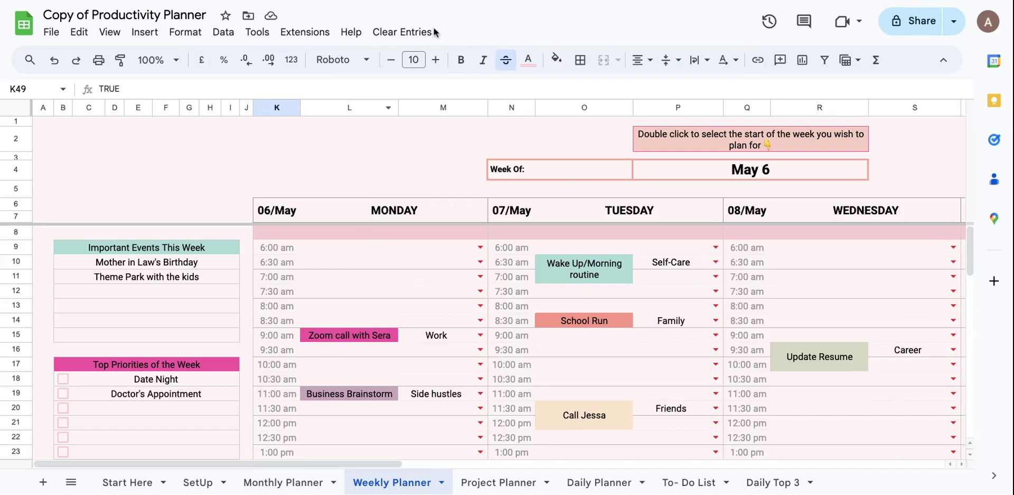
Display the Clear Entries options for resetting the planner, and close them without clearing anything
left_click(407, 35)
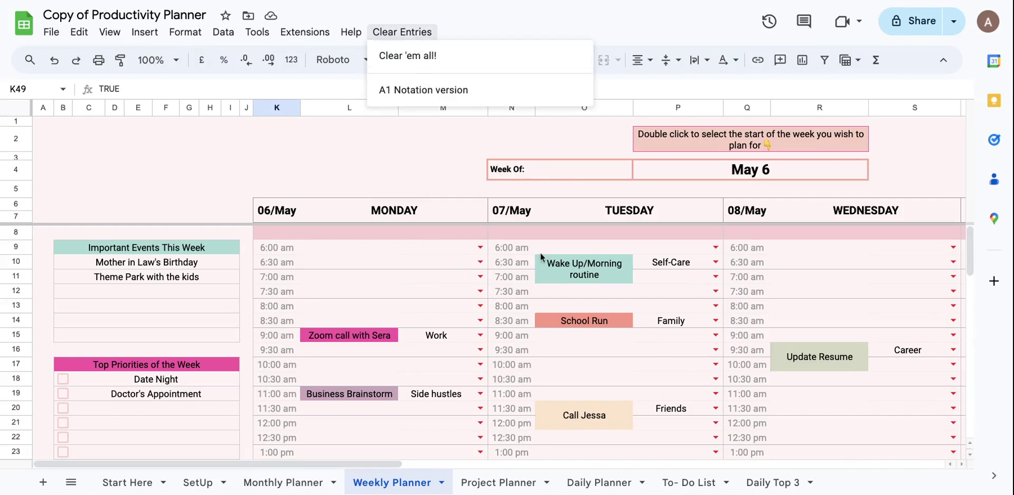
left_click(466, 293)
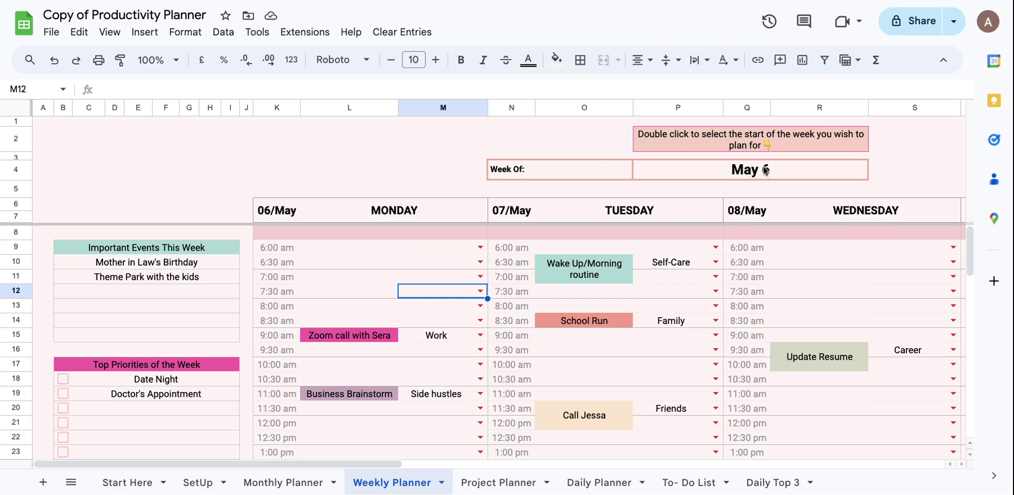
On the Project Planner sheet, replace the PROJECT NAME title with "Set Up AirBnB"
left_click(498, 482)
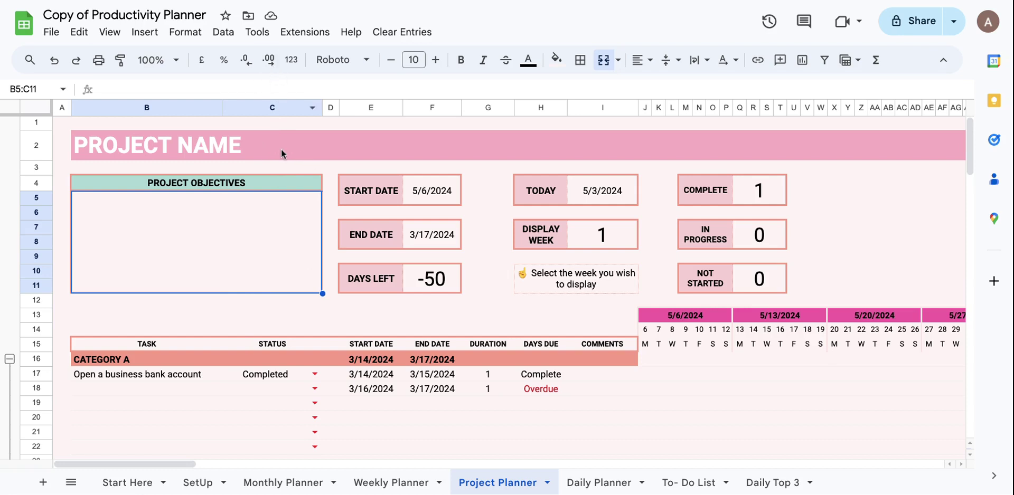
left_click(163, 150)
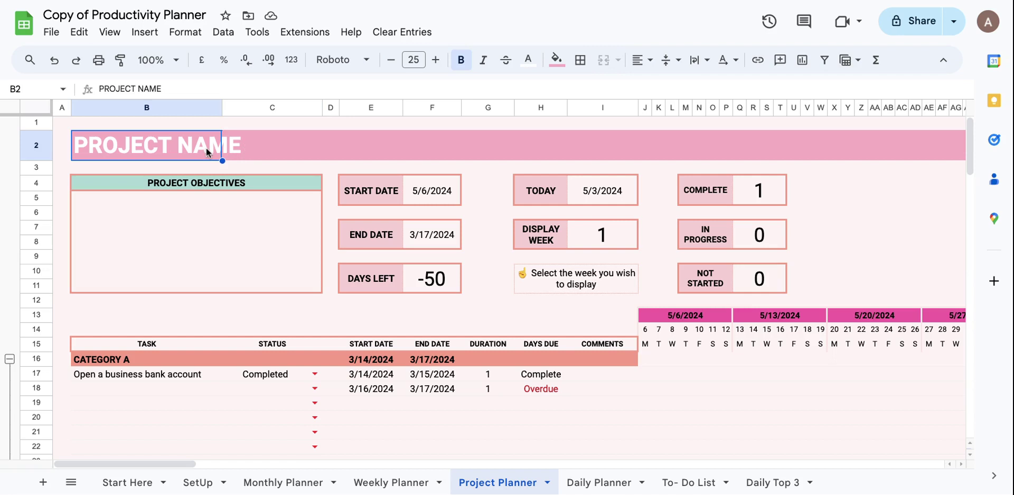
type("S")
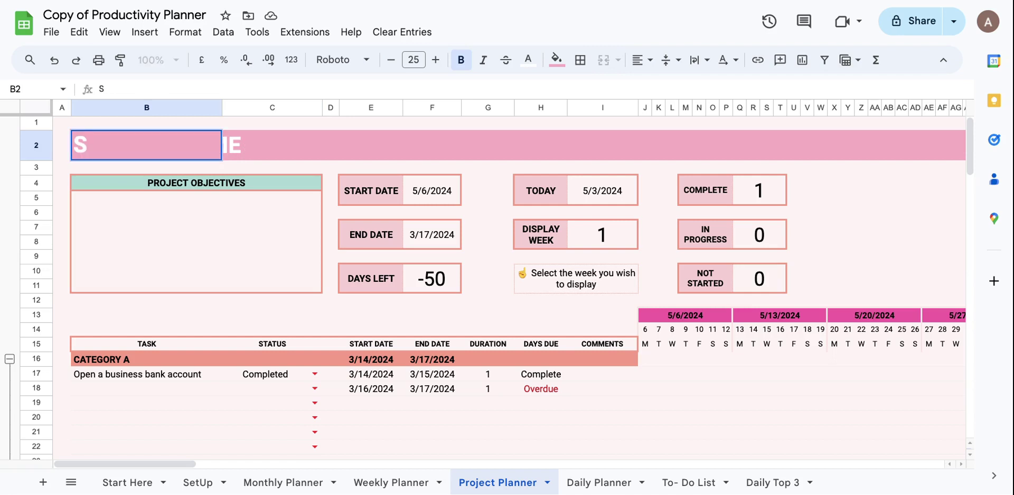
type("et U")
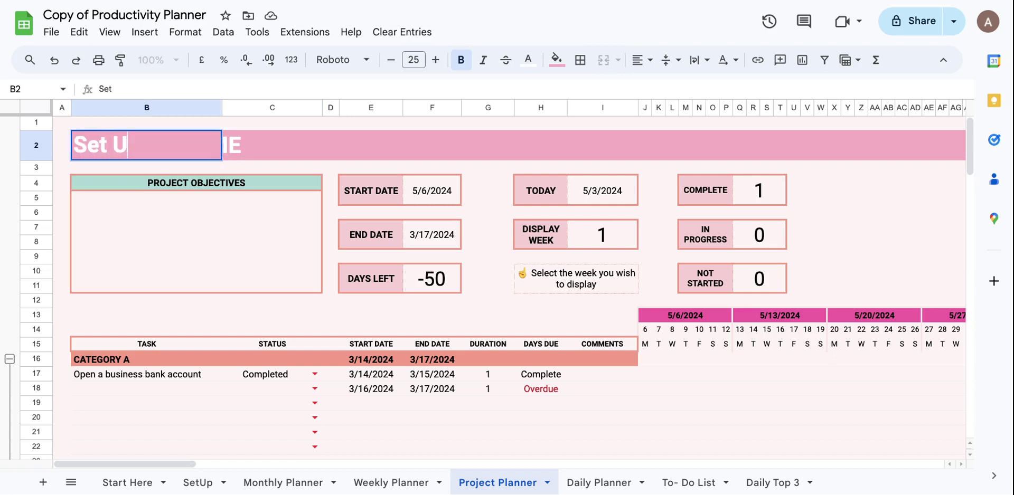
type("p Air")
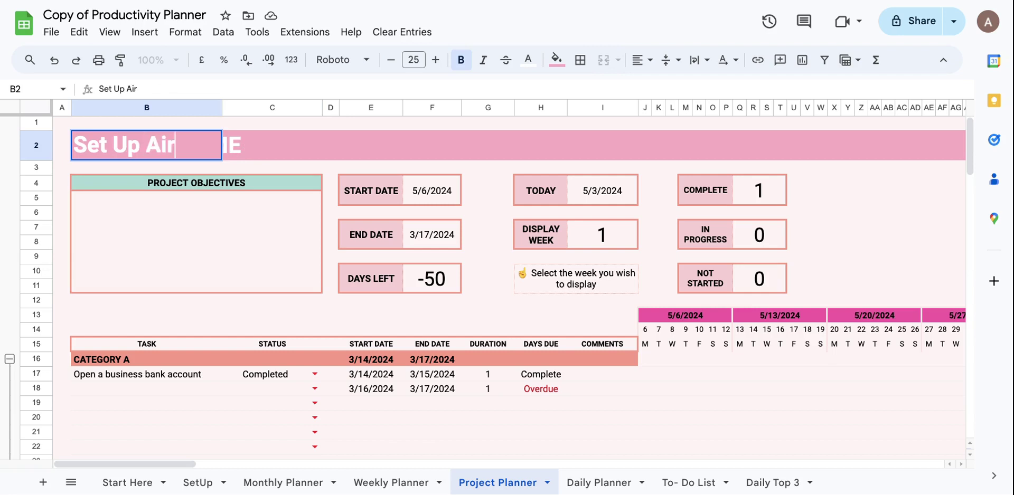
type("BnB")
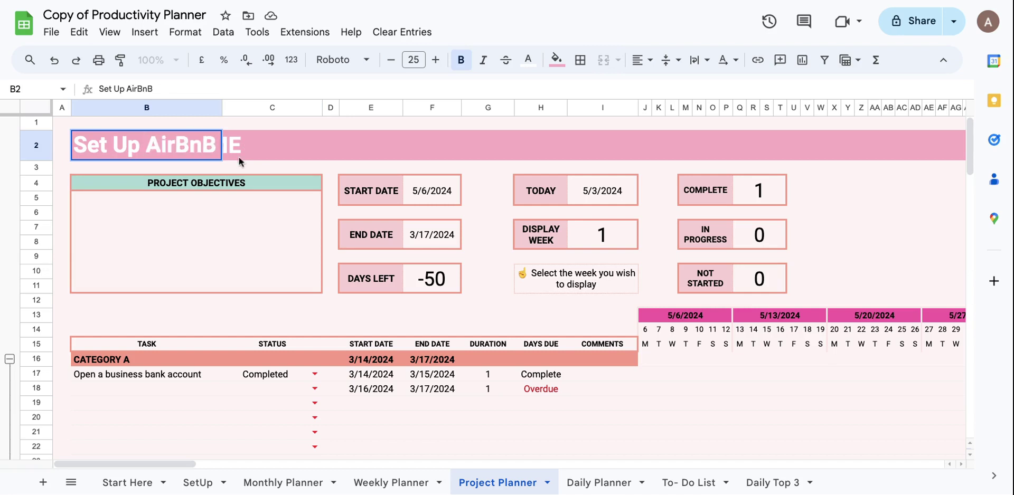
left_click(230, 151)
Choose May 6, 2024 as the project's start date, using the date picker
left_click(244, 248)
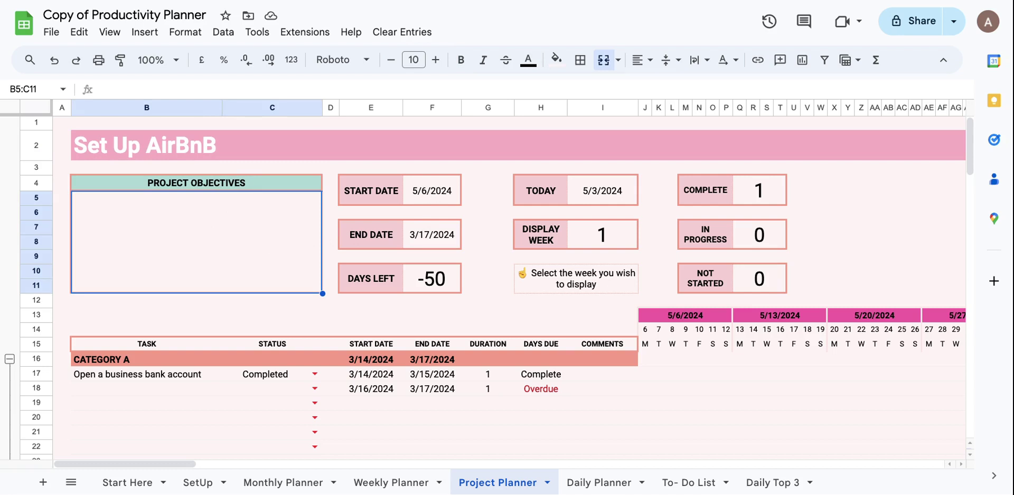
double_click(431, 190)
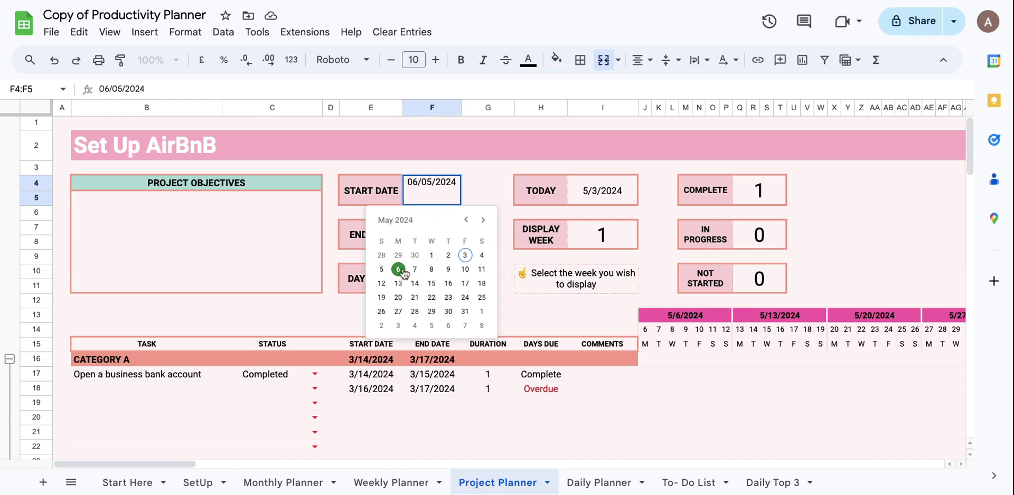
left_click(398, 270)
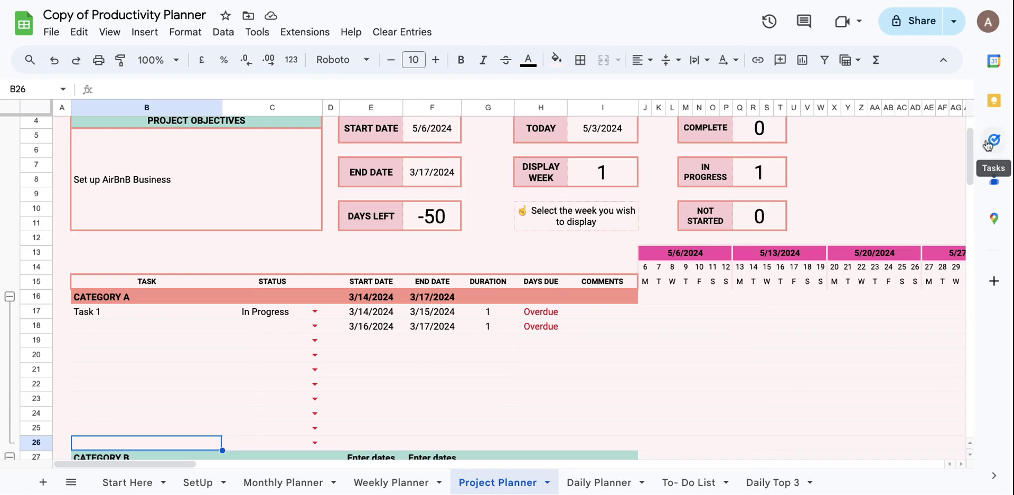
Replace "Task 1" under Category A with "Open a business bank account"
scroll(971, 148, "down", 1)
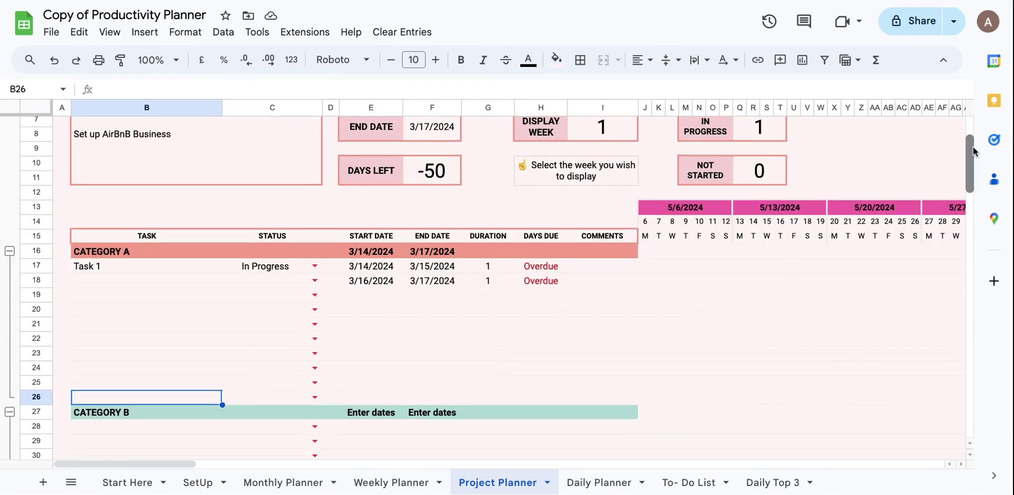
scroll(972, 147, "up", 1)
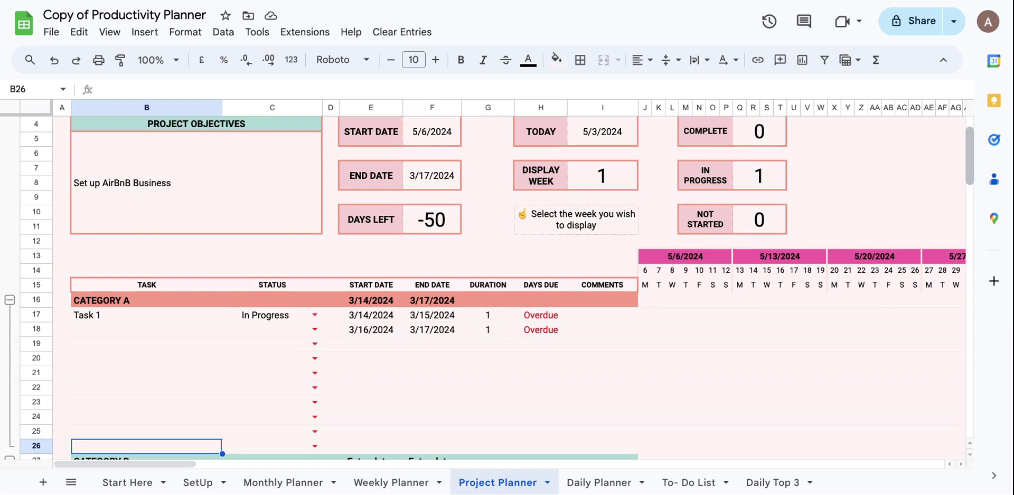
scroll(971, 153, "down", 2)
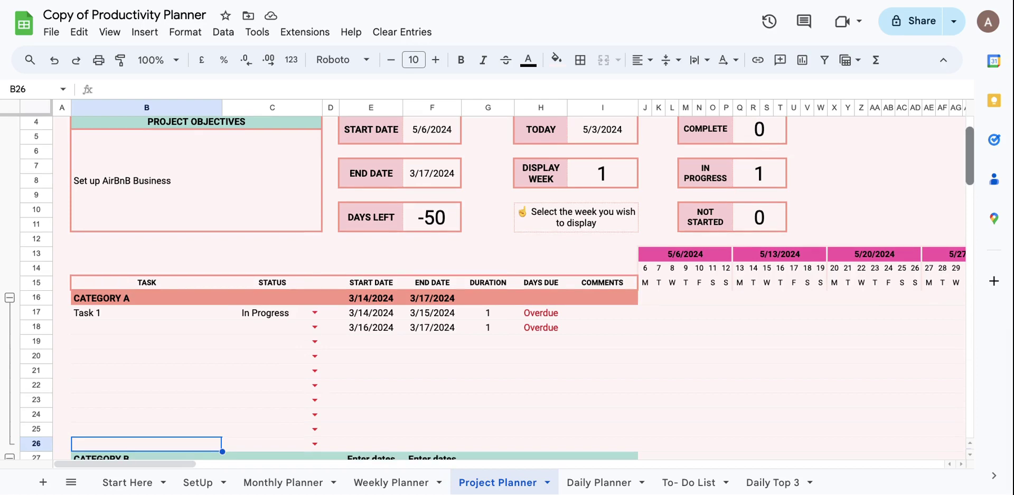
scroll(971, 153, "down", 1)
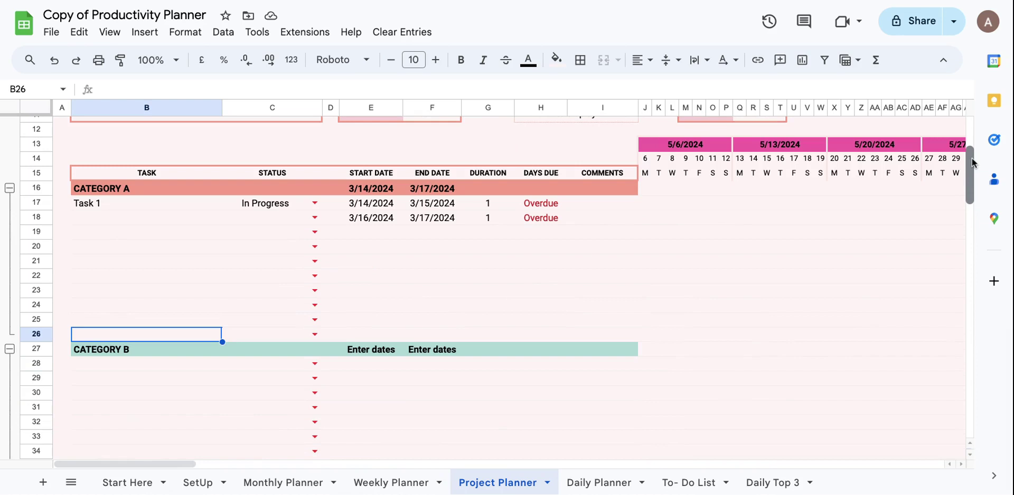
scroll(971, 157, "up", 1)
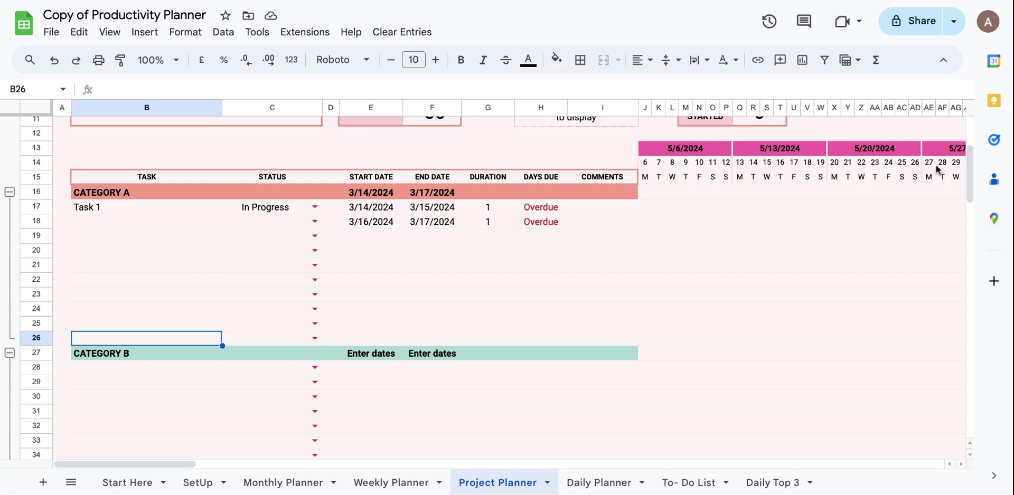
left_click(198, 192)
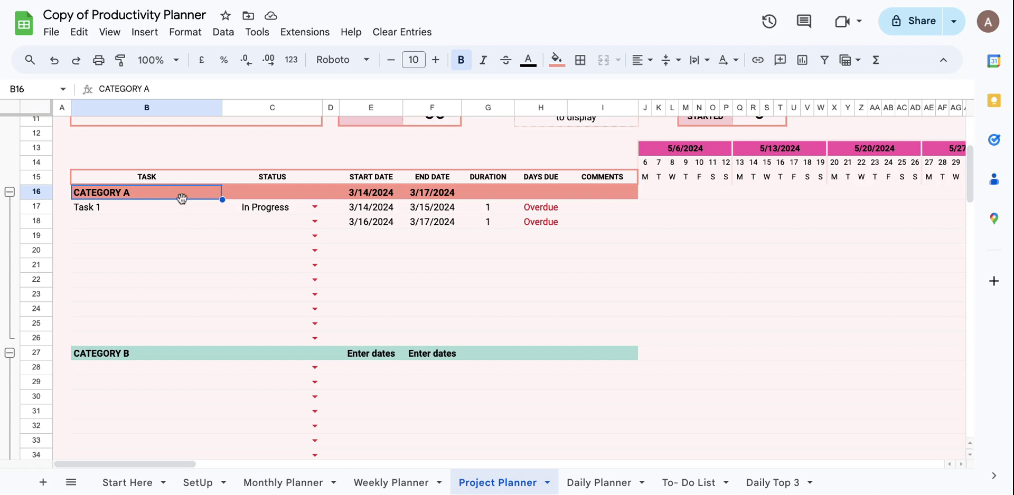
left_click(163, 212)
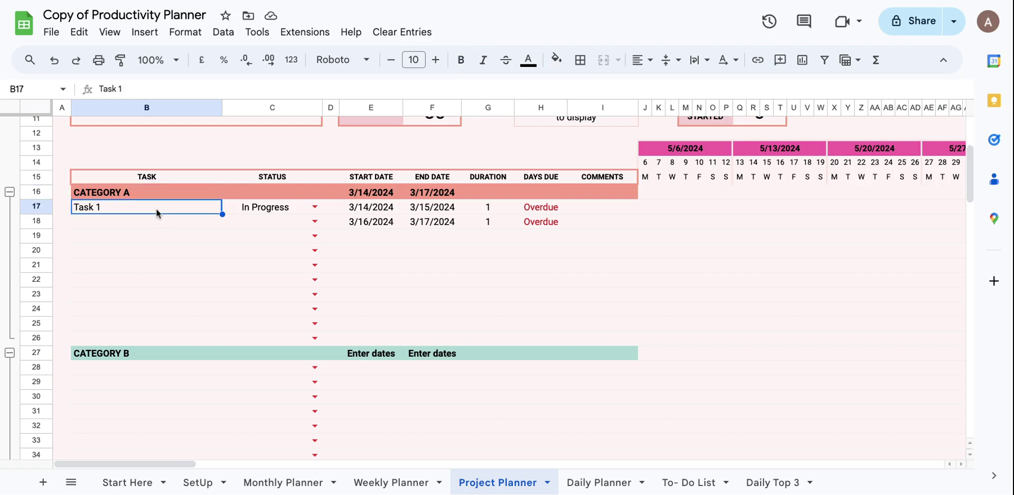
type("Open")
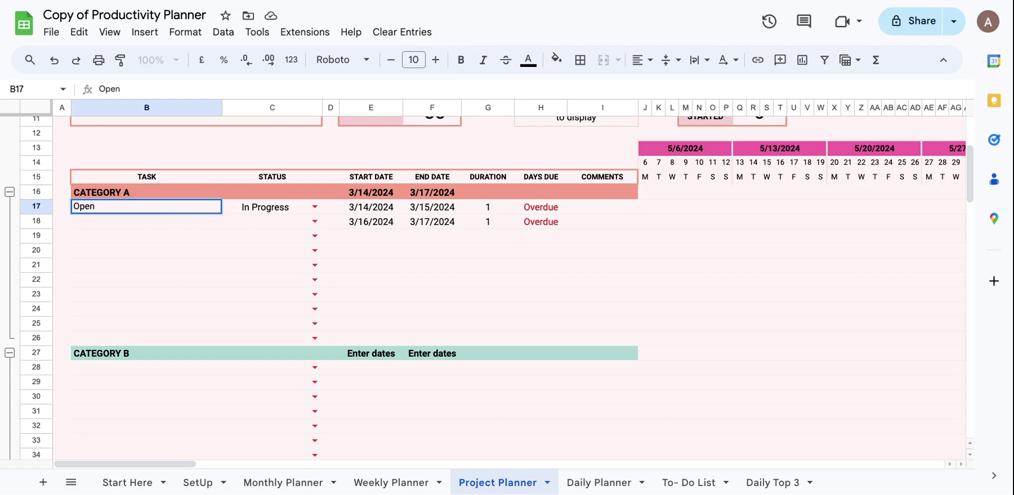
type(" a business")
type(" new")
key("BackSpace")
key("BackSpace")
key("BackSpace")
type("b")
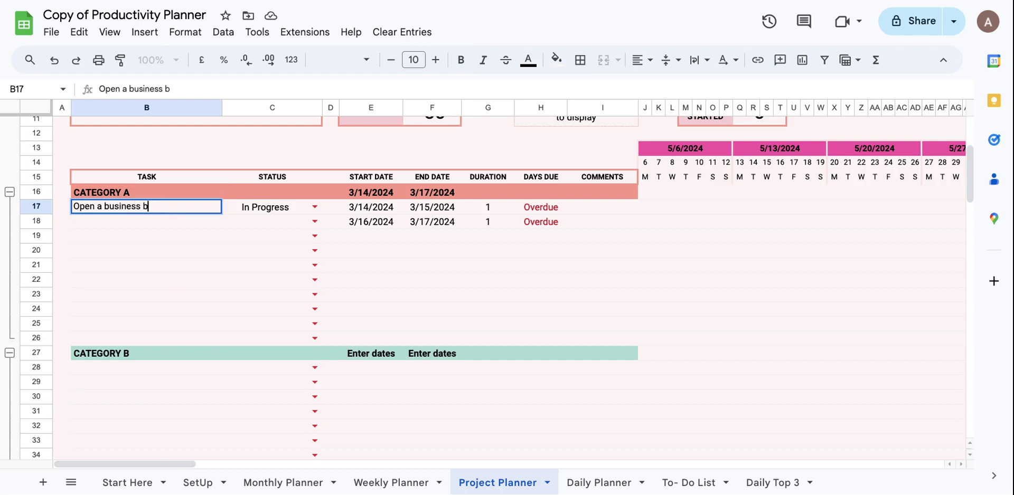
type("ank account")
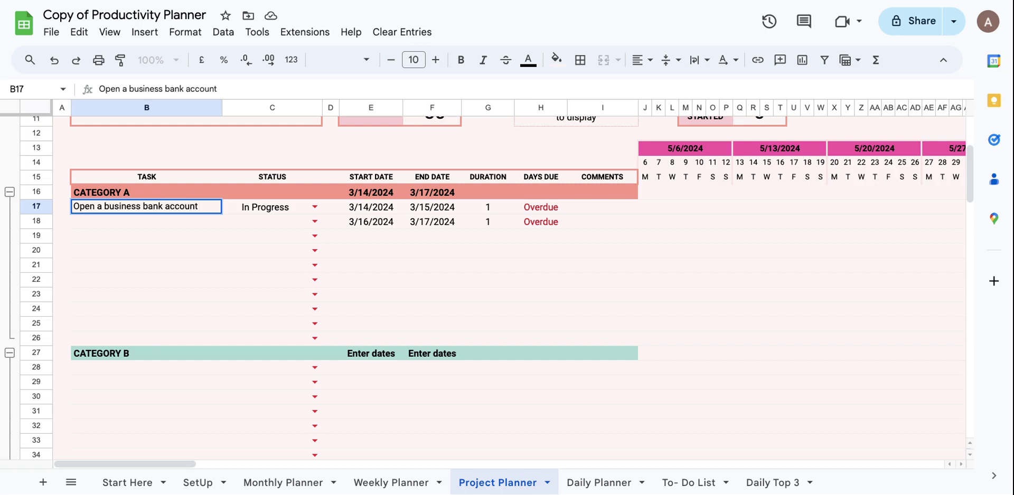
View the status options for the business bank account task without changing the status, and inspect its start and end date cells
left_click(294, 211)
left_click(314, 207)
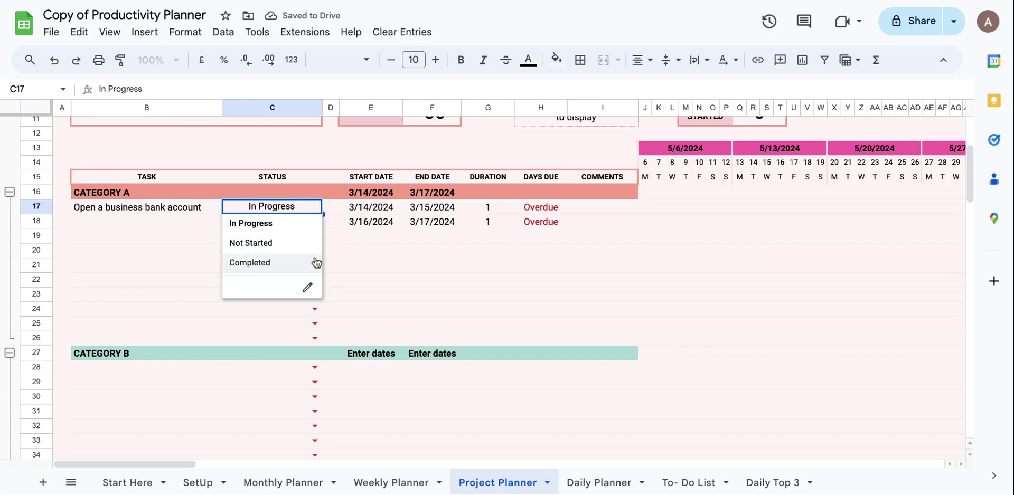
left_click(389, 265)
left_click(397, 206)
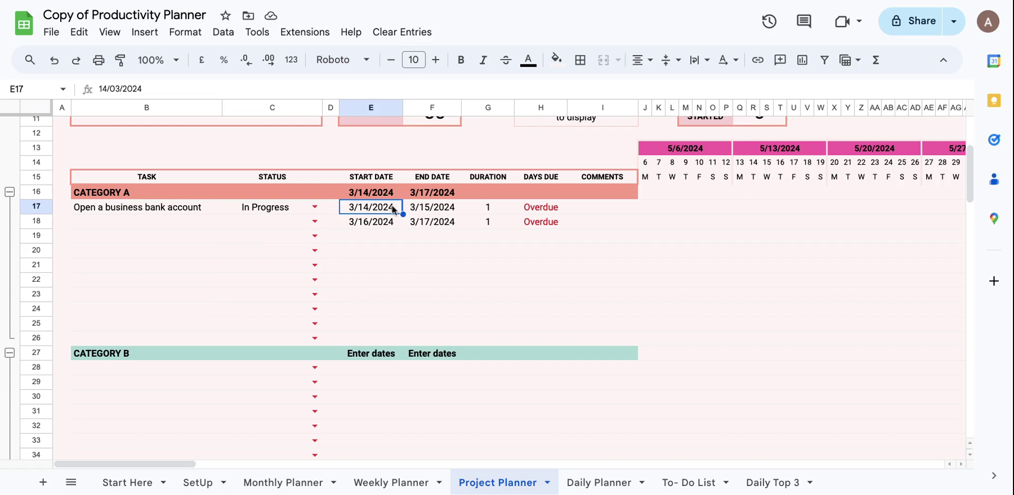
left_click(437, 211)
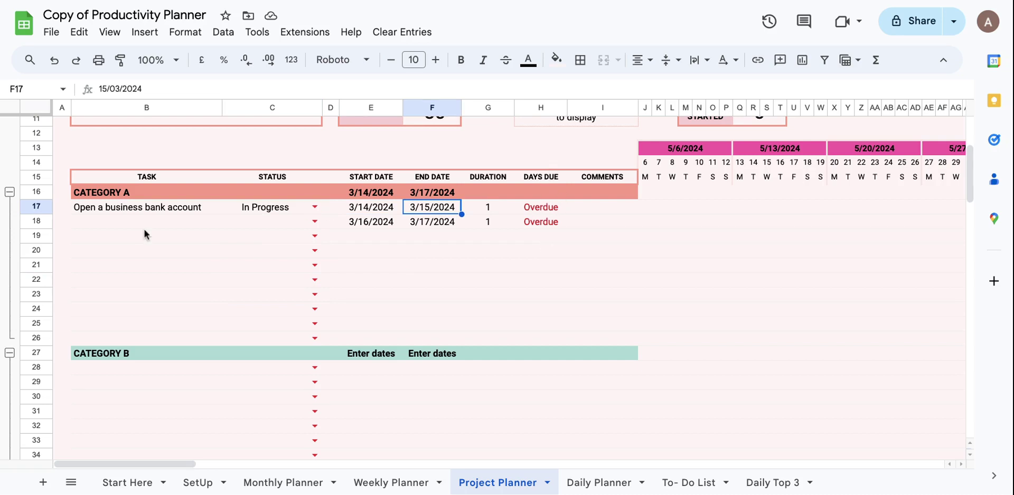
Examine where further tasks go under Category A and Category B, including the second task row's status, start date and end date cells
left_click(113, 223)
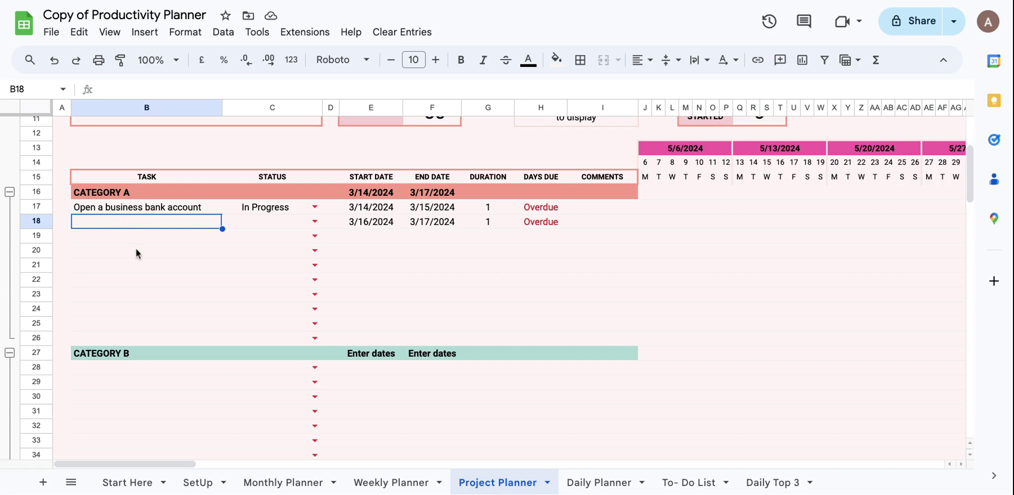
left_click(139, 372)
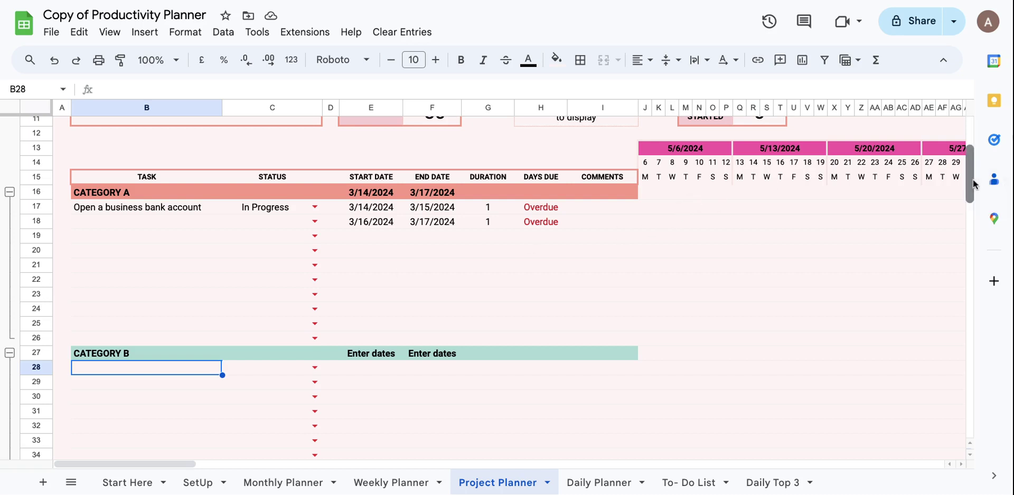
scroll(973, 201, "down", 5)
scroll(976, 158, "up", 8)
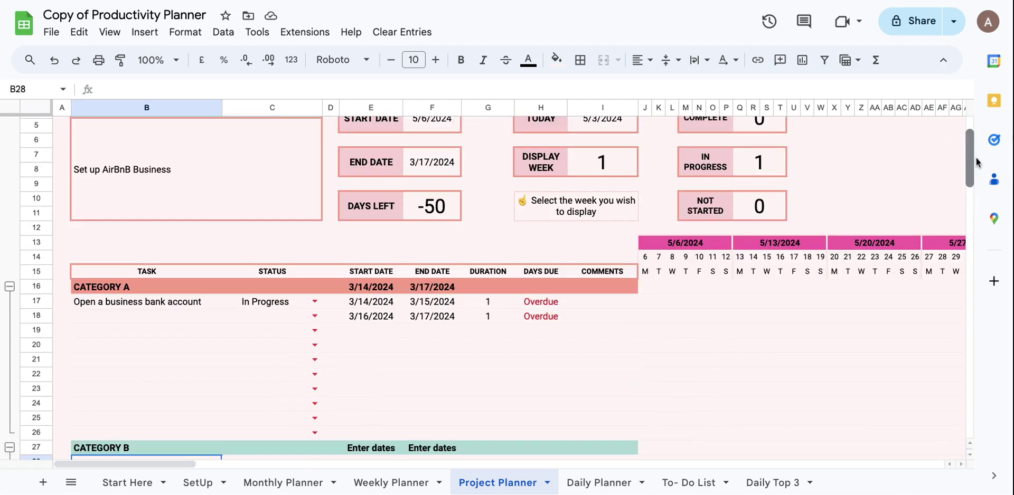
scroll(961, 174, "down", 4)
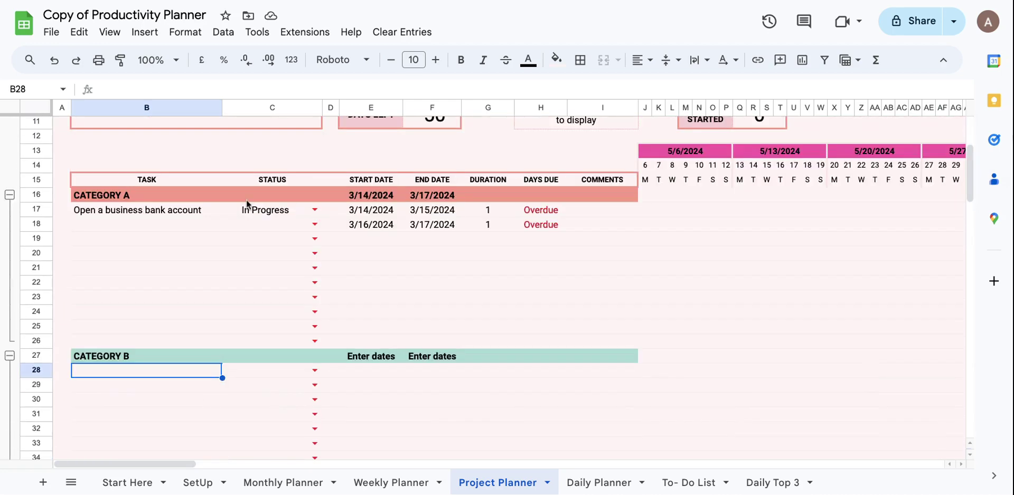
left_click(141, 221)
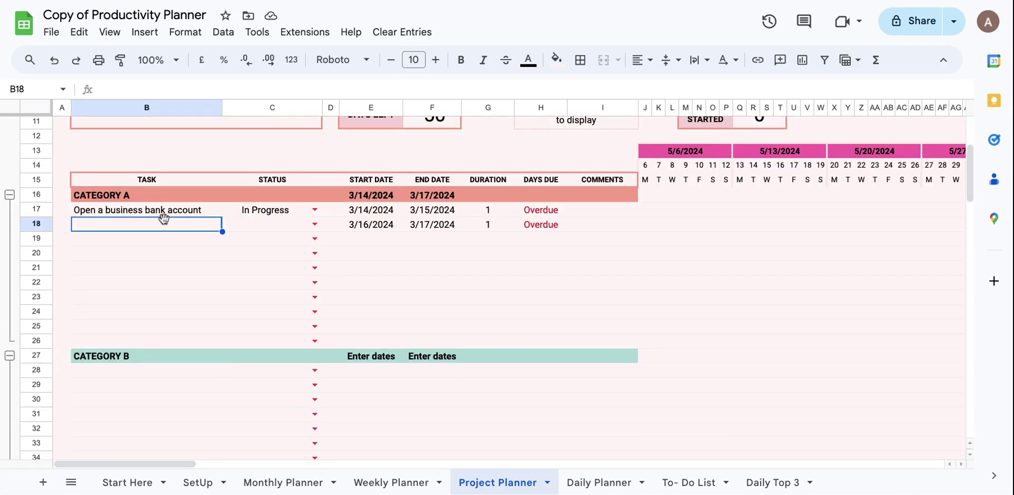
left_click(309, 226)
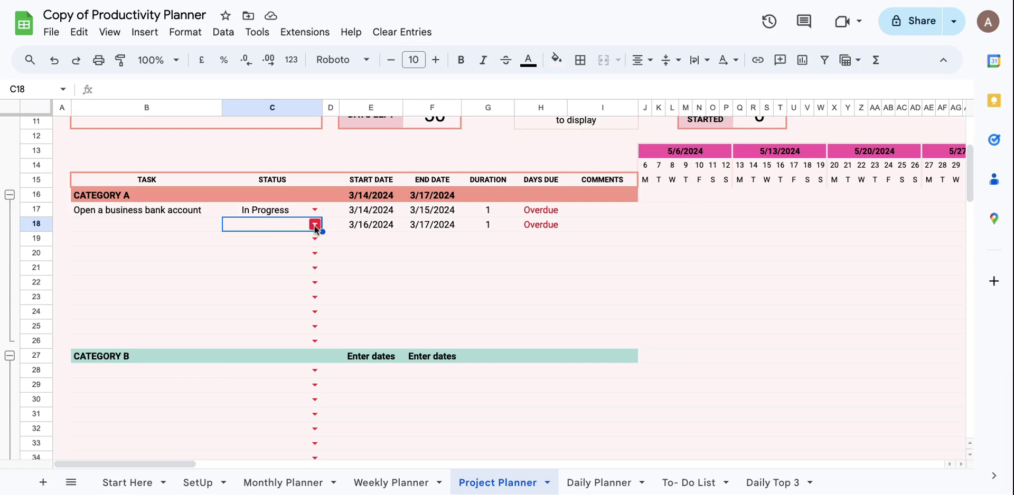
left_click(385, 227)
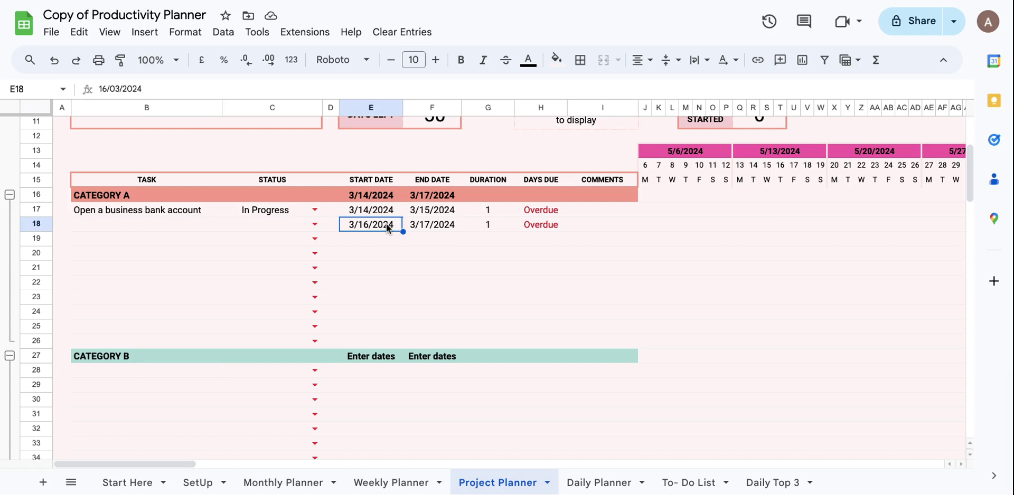
left_click(425, 228)
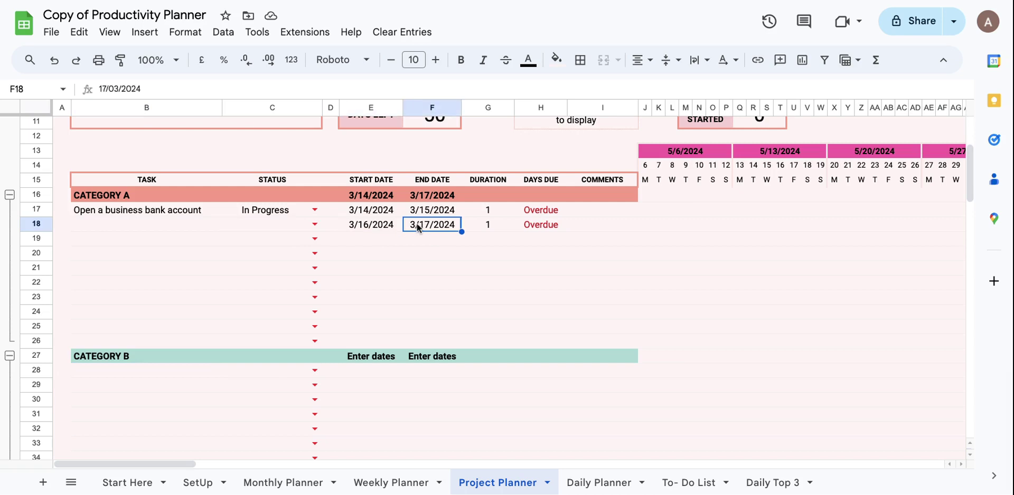
Set the status of the "Open a business bank account" task to Completed
left_click(313, 211)
left_click(277, 265)
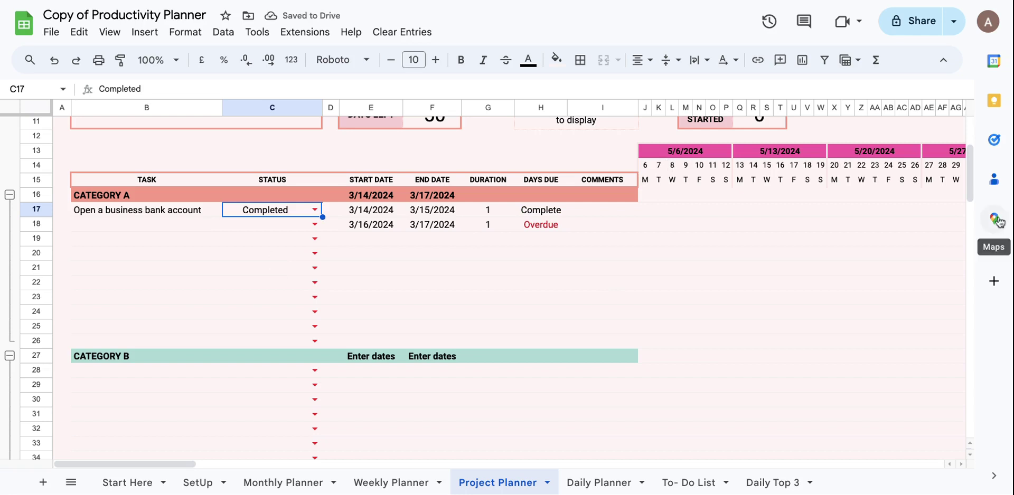
left_click_drag(973, 178, 973, 181)
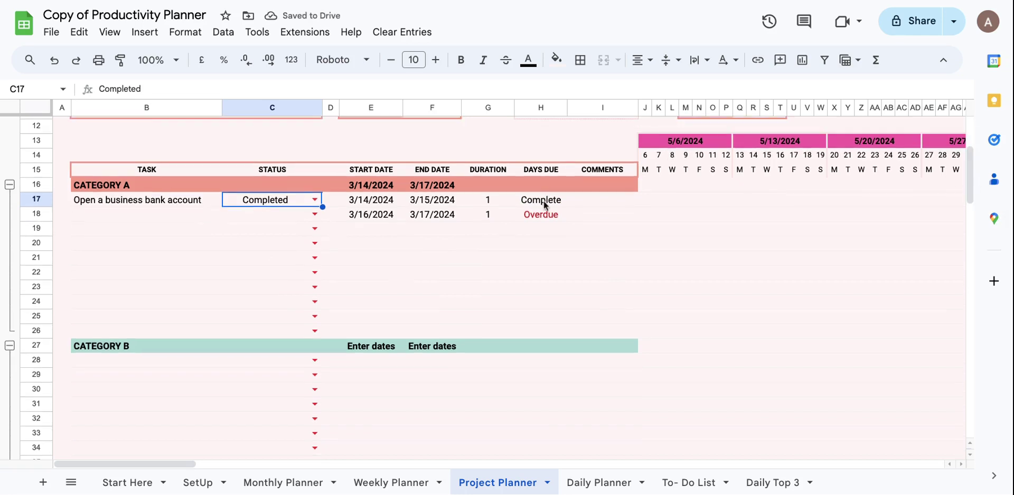
Look over the project's category sections and inspect the formula behind the overall project end date
left_click_drag(972, 178, 978, 227)
left_click_drag(978, 238, 978, 173)
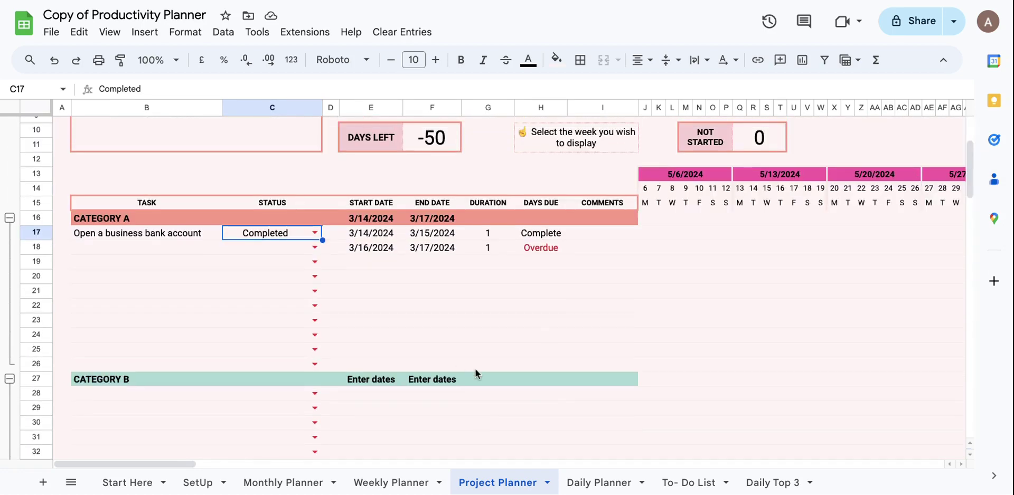
left_click_drag(970, 181, 971, 157)
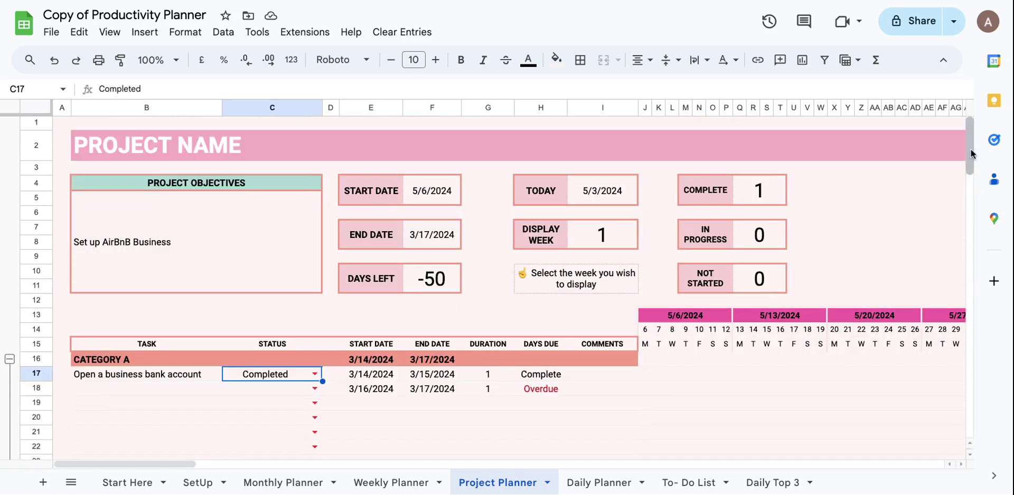
left_click(436, 239)
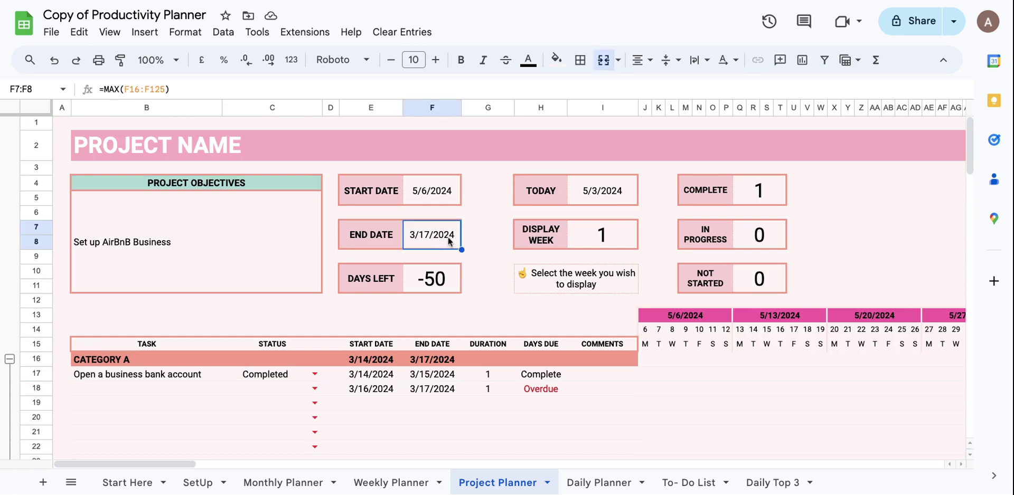
Inspect the formulas behind the project's days left and its count of tasks not started
left_click(412, 285)
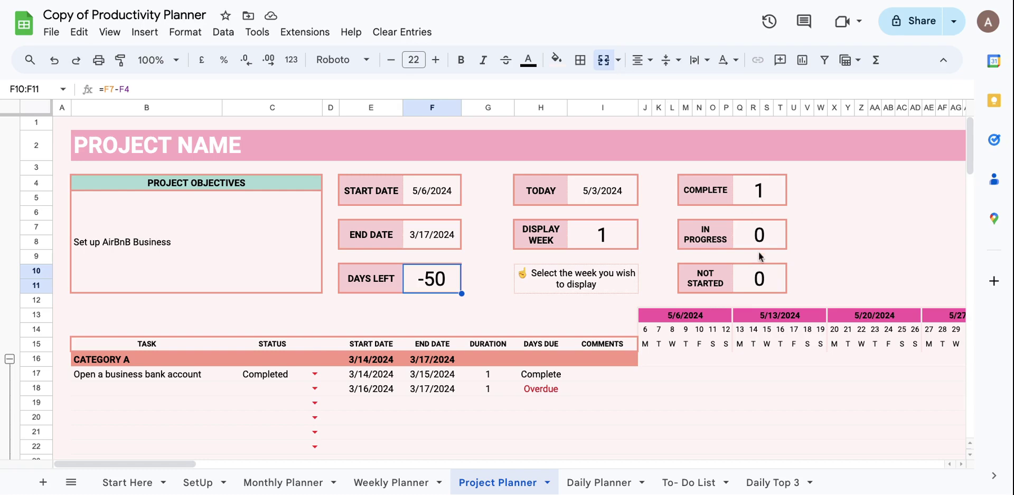
left_click(741, 292)
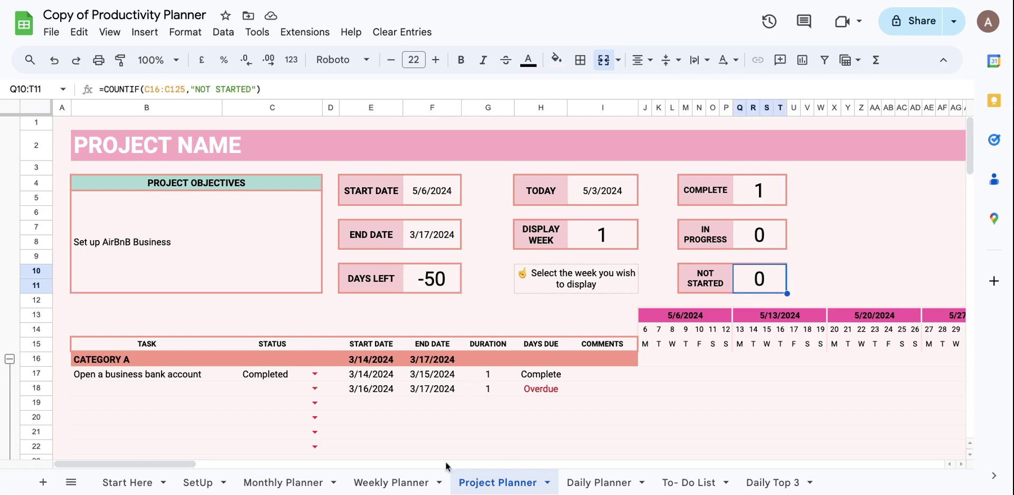
left_click_drag(972, 171, 978, 144)
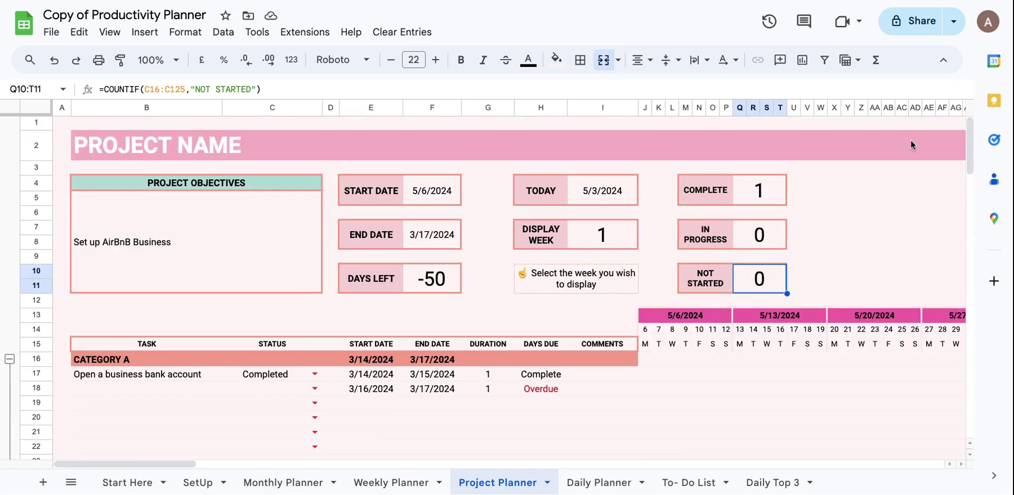
Look over the Daily Planner's sections, including mood, self care and meal plan, and the To-Do List's progress summary and task table
left_click(615, 478)
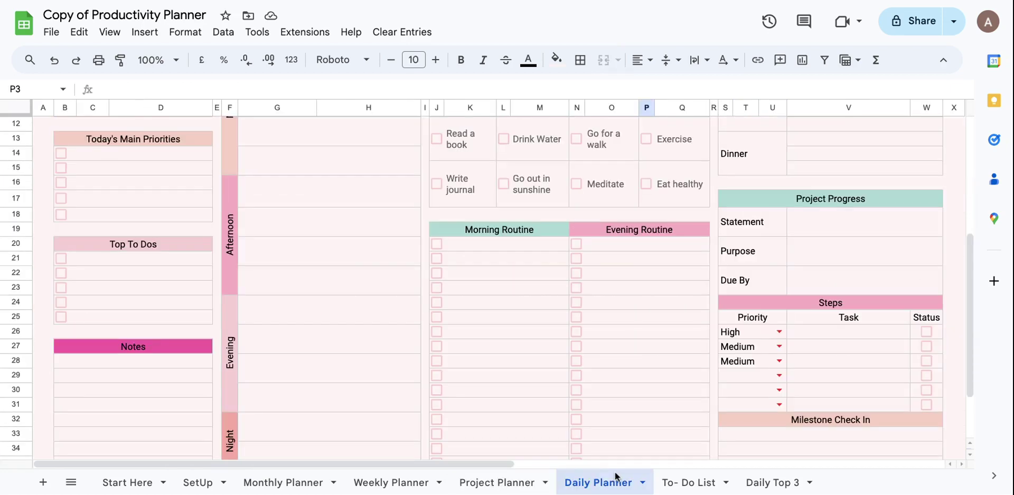
left_click_drag(968, 261, 963, 146)
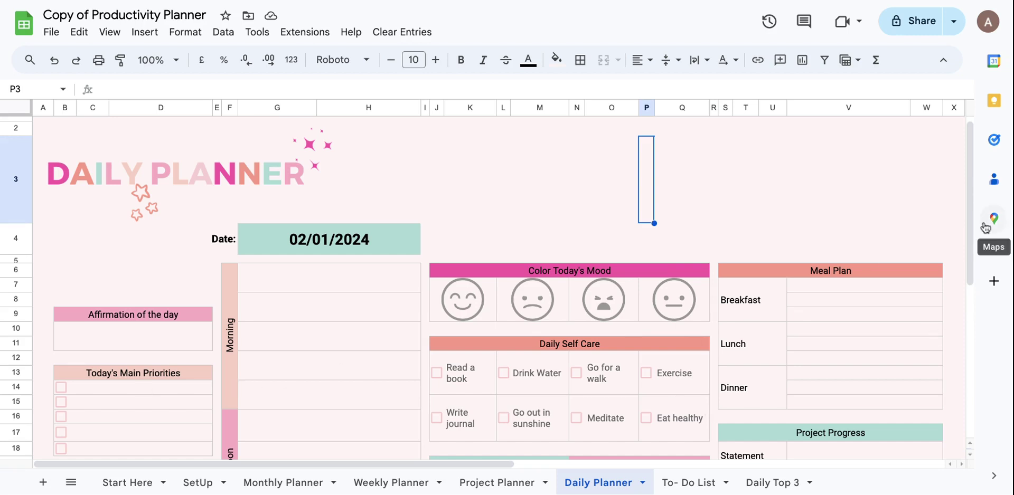
left_click_drag(971, 218, 974, 268)
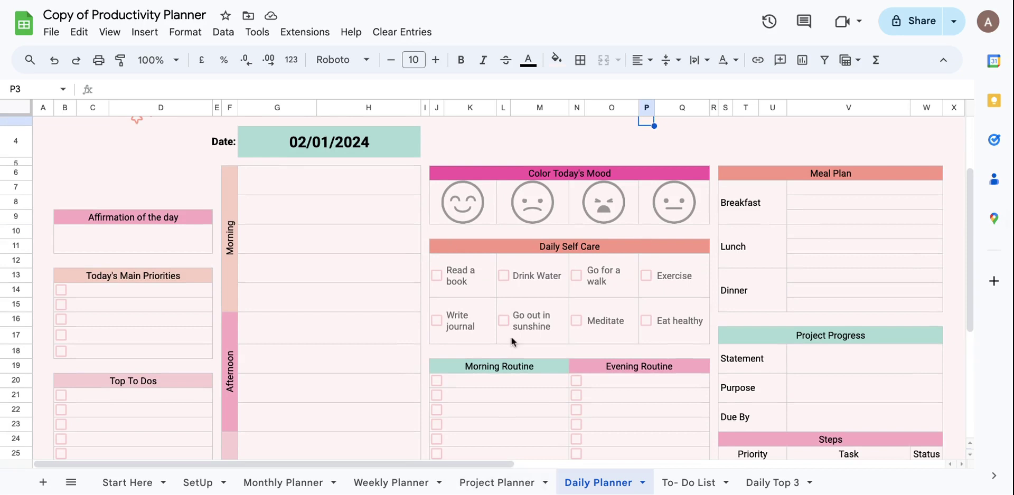
left_click(682, 481)
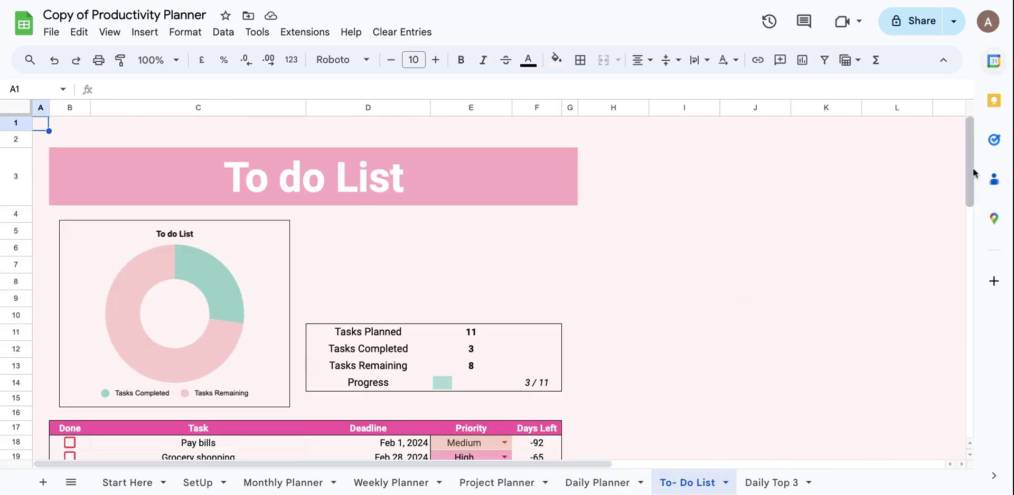
left_click_drag(974, 173, 973, 239)
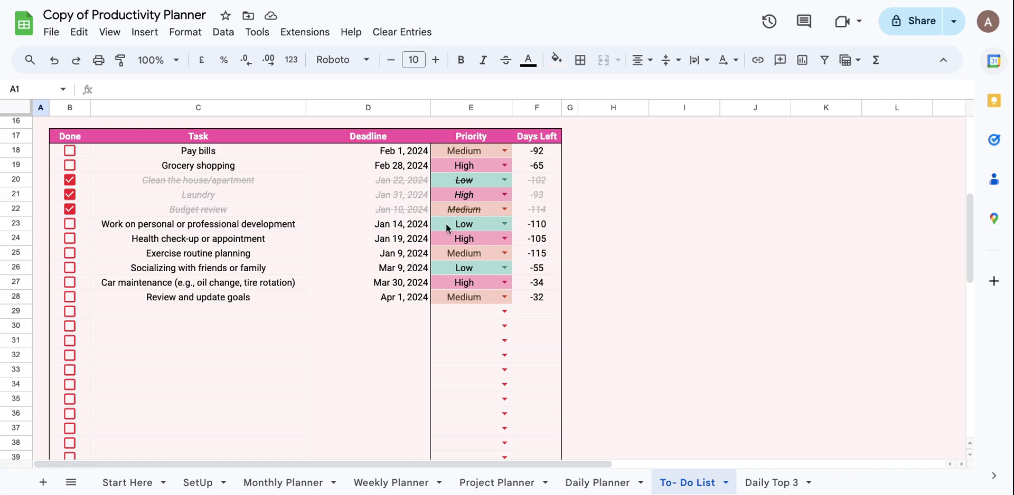
Mark Monday's "List Productivity Planner" priority as done in the Daily Top 3 sheet and look over the week's progress charts
left_click(771, 483)
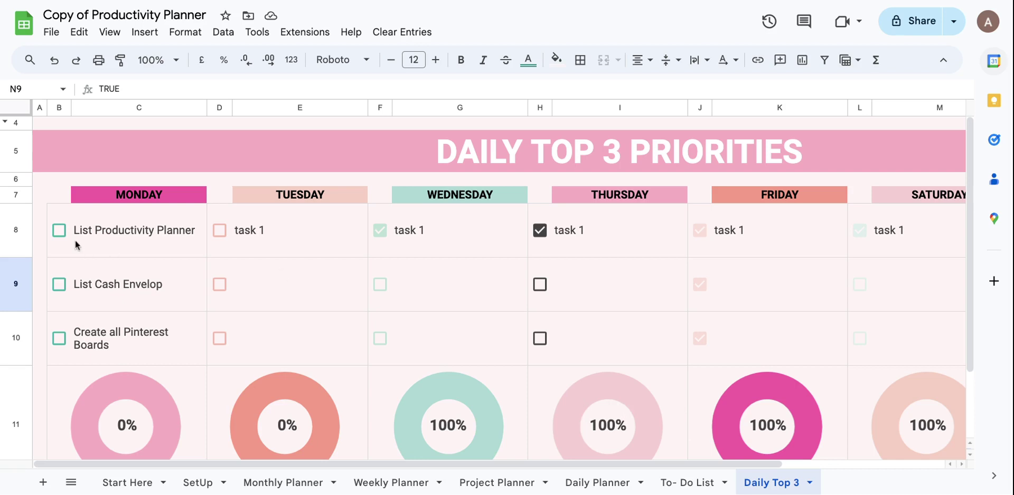
left_click(59, 231)
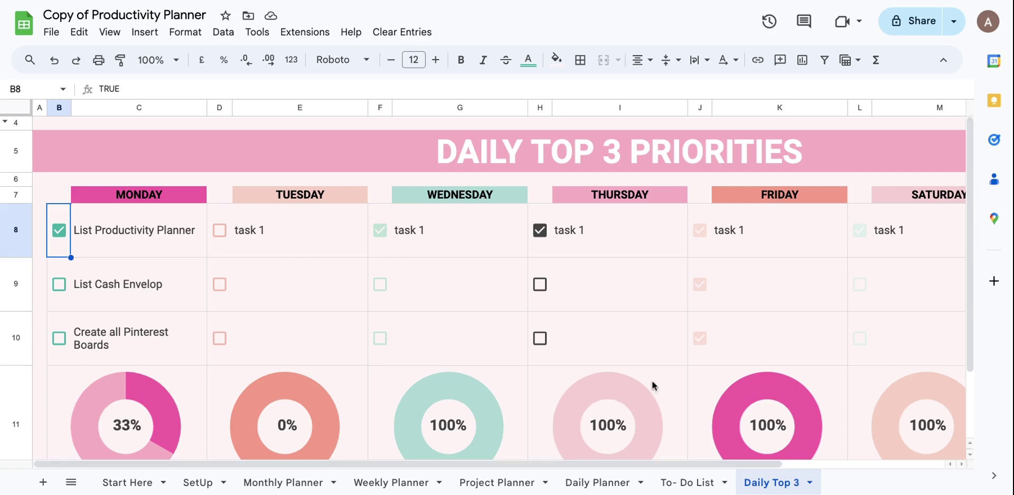
left_click_drag(719, 465, 669, 466)
mouse_move(969, 222)
left_mouse_down()
mouse_move(968, 285)
mouse_move(969, 230)
left_mouse_up()
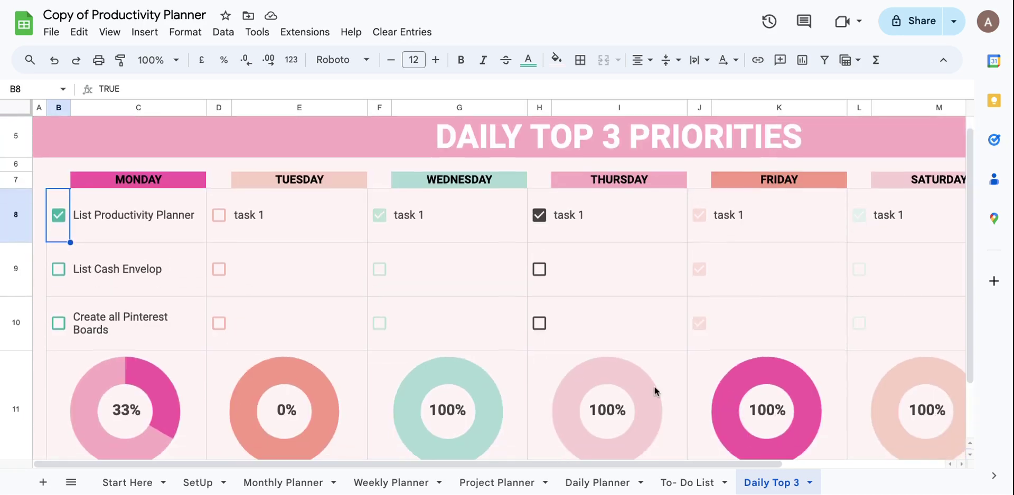